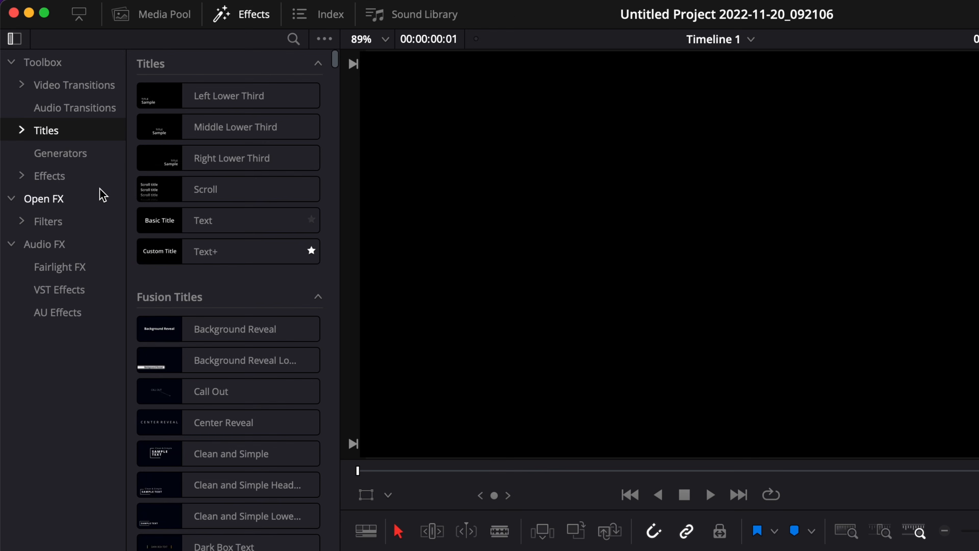
Place a Fusion Composition at the start of the Video 1 track and open it for node editing.
click(48, 121)
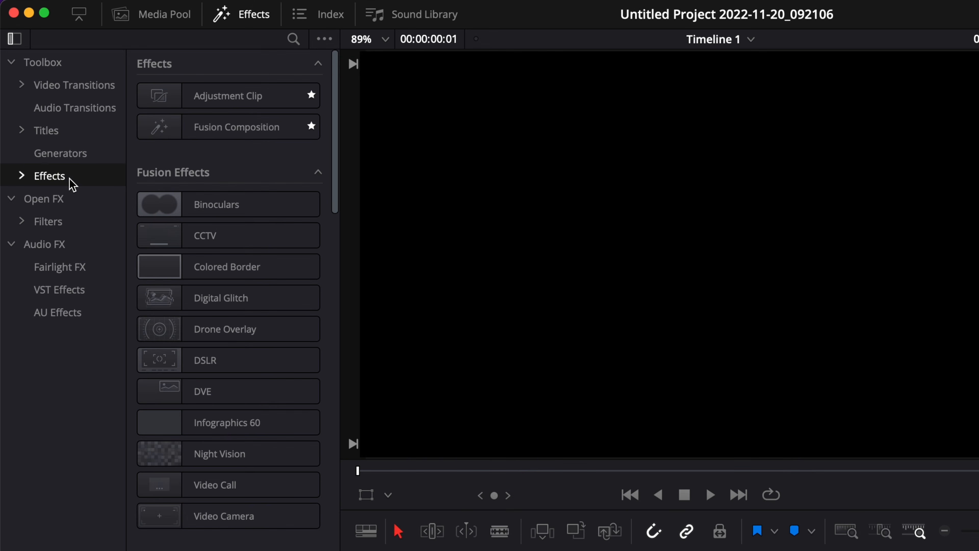
drag(177, 141, 544, 550)
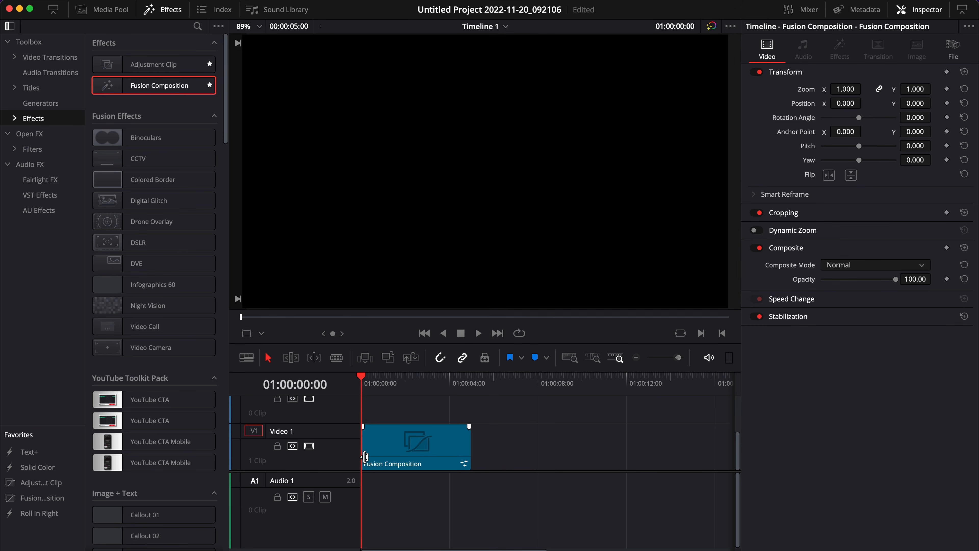
click(413, 459)
click(621, 537)
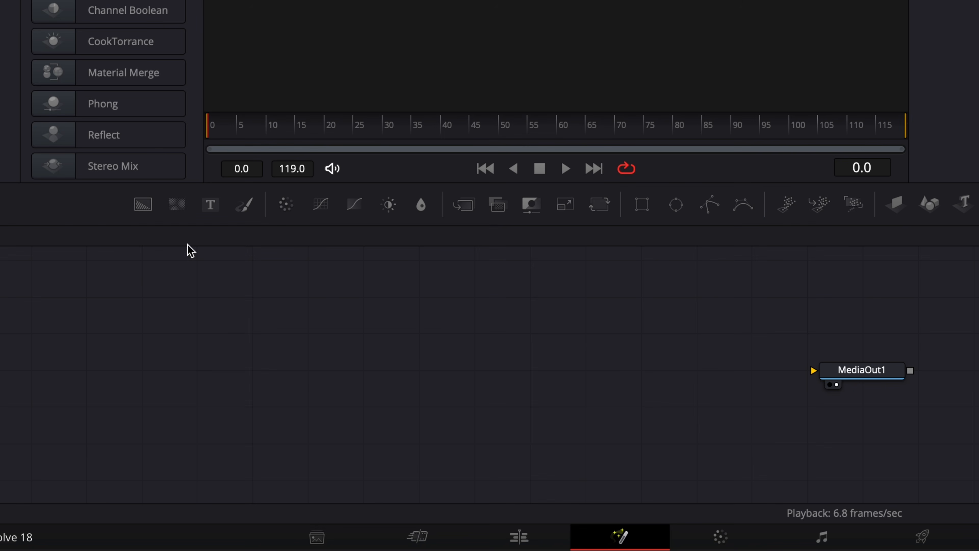
Add a Background node feeding MediaOut1 and make it fully transparent with an alpha of 0.
drag(146, 212, 821, 373)
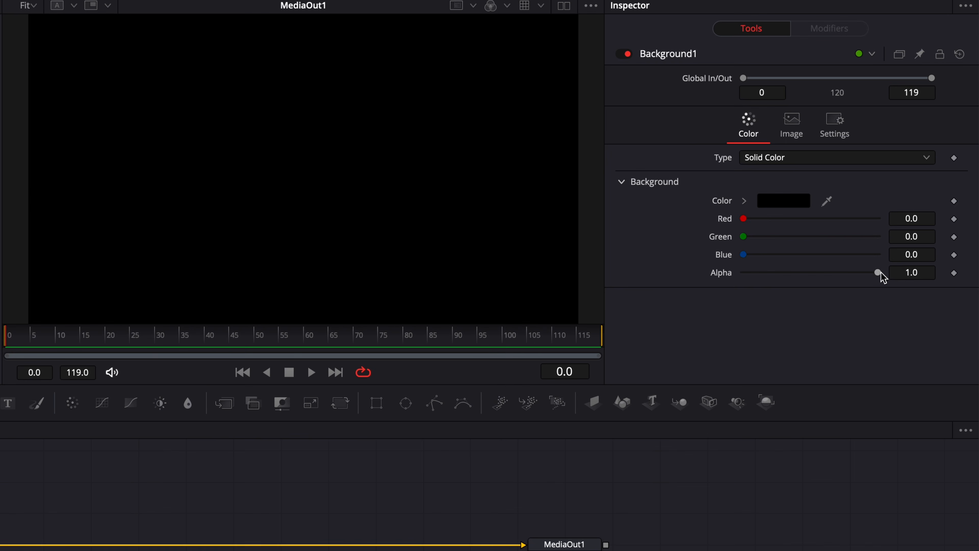
drag(900, 215, 751, 222)
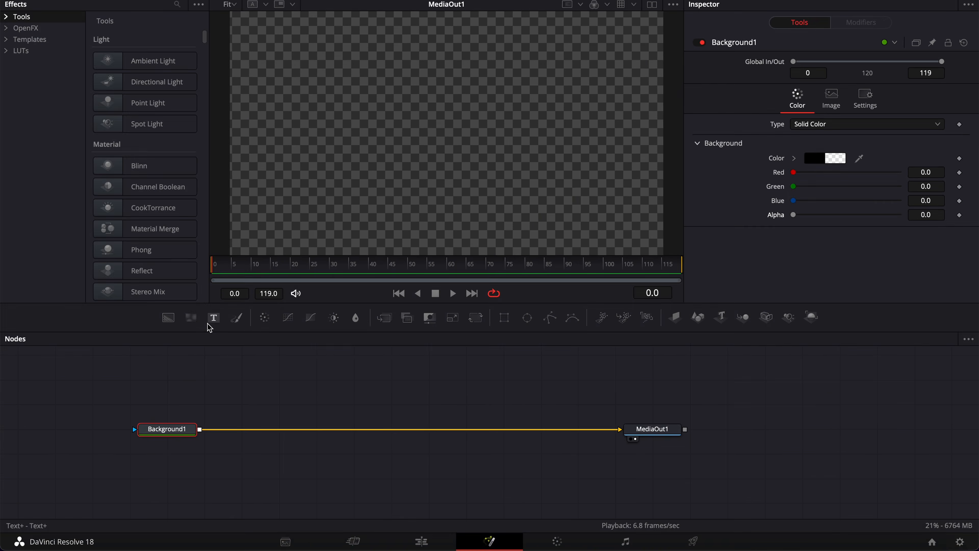
Add a Text+ node and merge it over the background, keeping the text node selected for editing.
drag(12, 408, 137, 472)
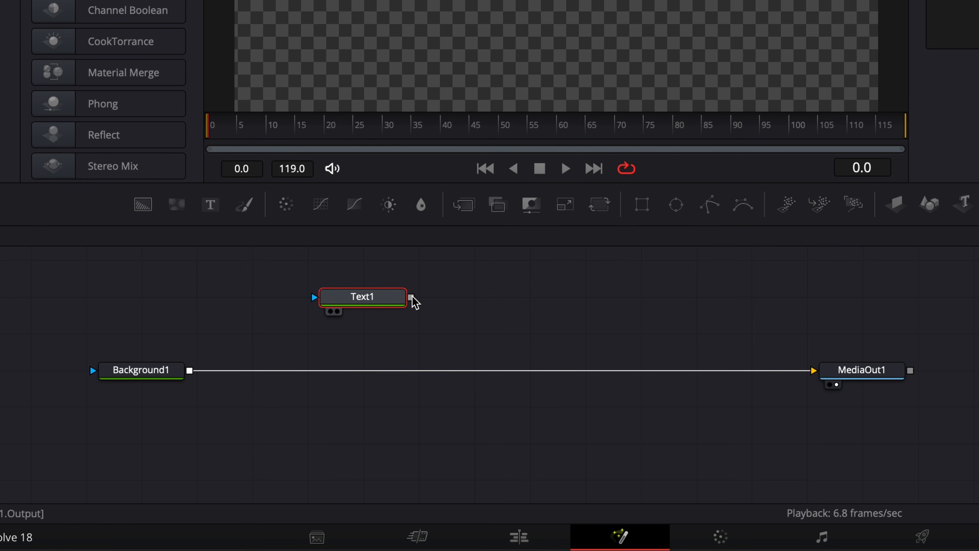
drag(410, 297, 187, 375)
click(375, 304)
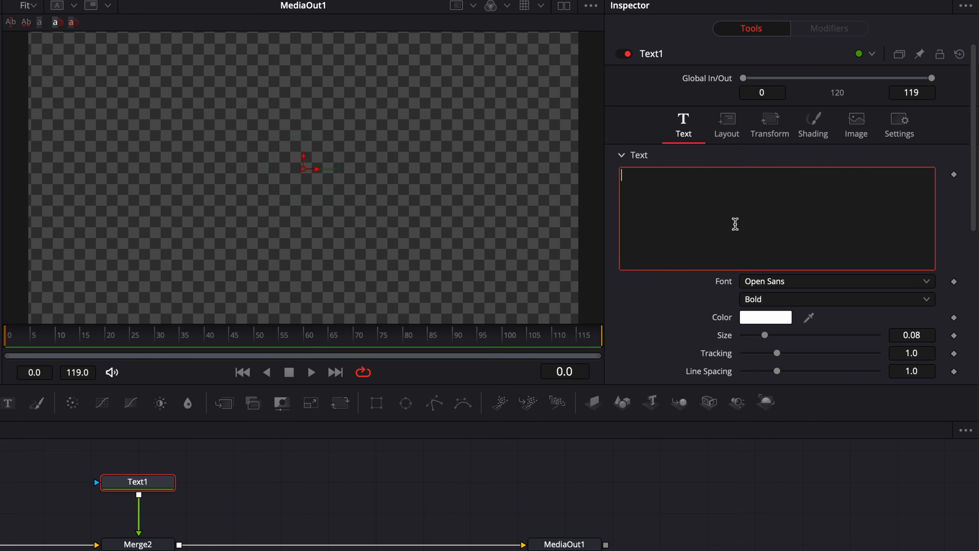
Enter the text STRETCH, set its font to Basement Grotesque and enlarge it to a size of 0.1444.
text(STRETCH)
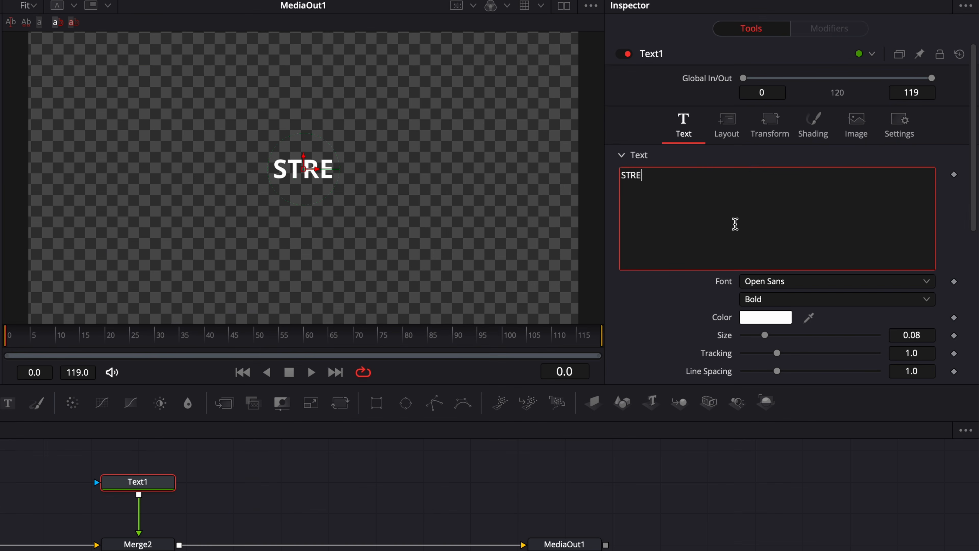
click(764, 282)
text(bas)
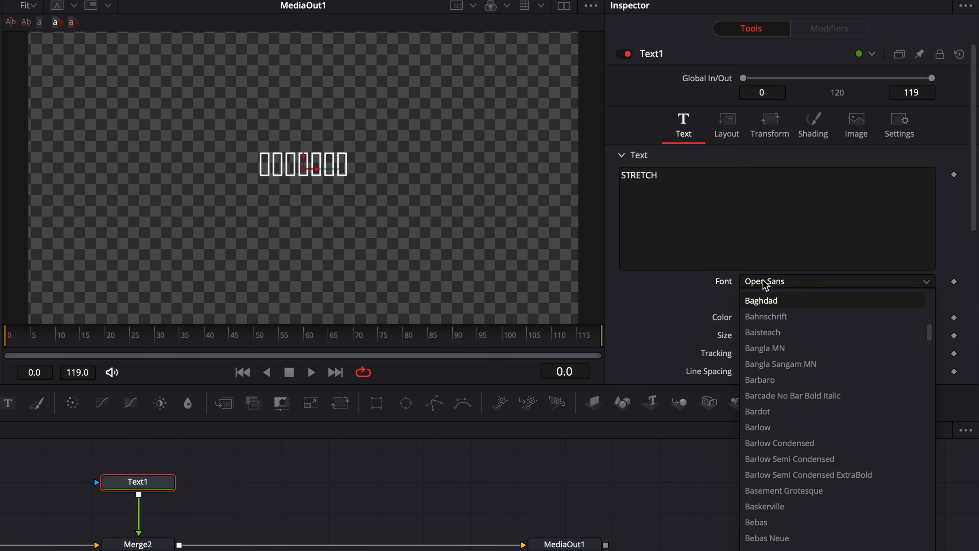
key(Return)
drag(766, 339, 781, 339)
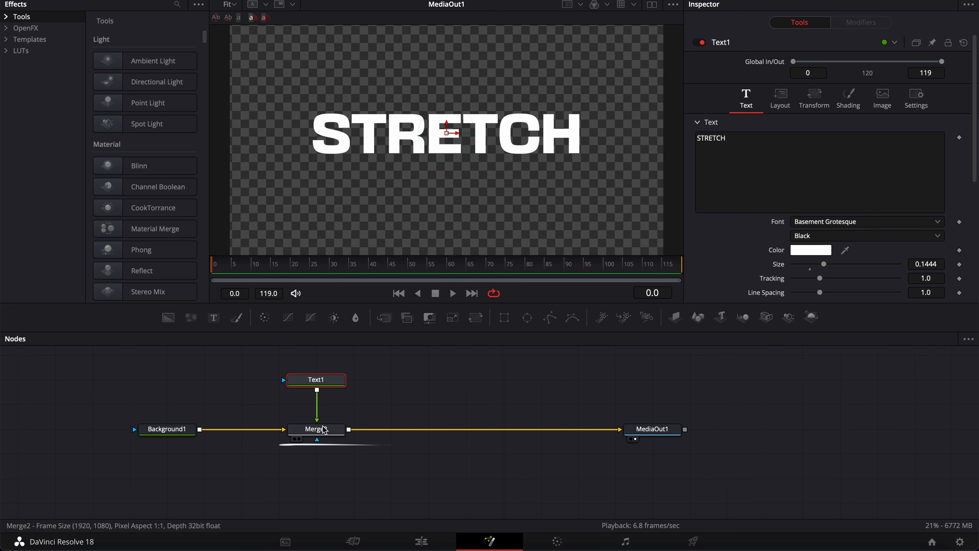
Insert a Grid Warp node between the merge node and MediaOut1.
click(325, 430)
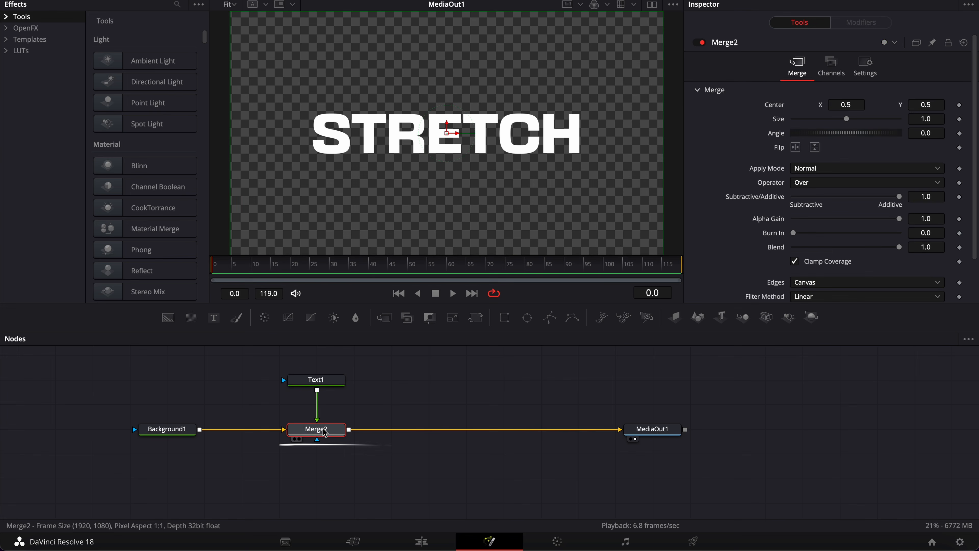
key(shift+space)
text(glow)
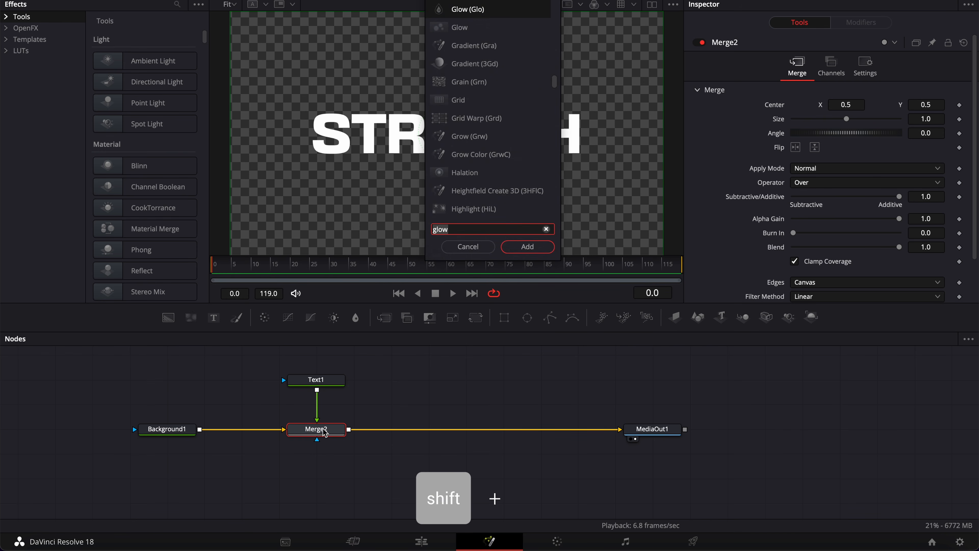
text(fr)
key(BackSpace)
key(BackSpace)
text(grid)
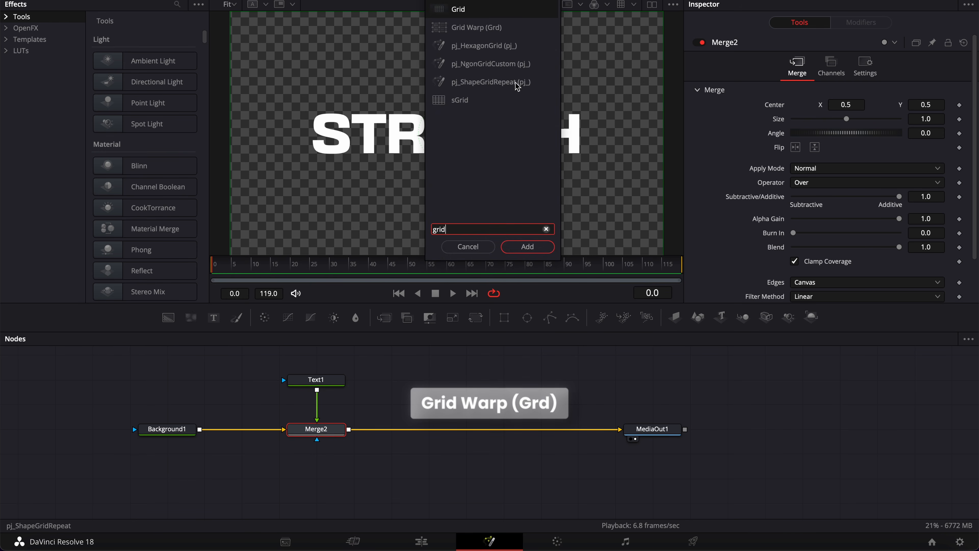
click(490, 28)
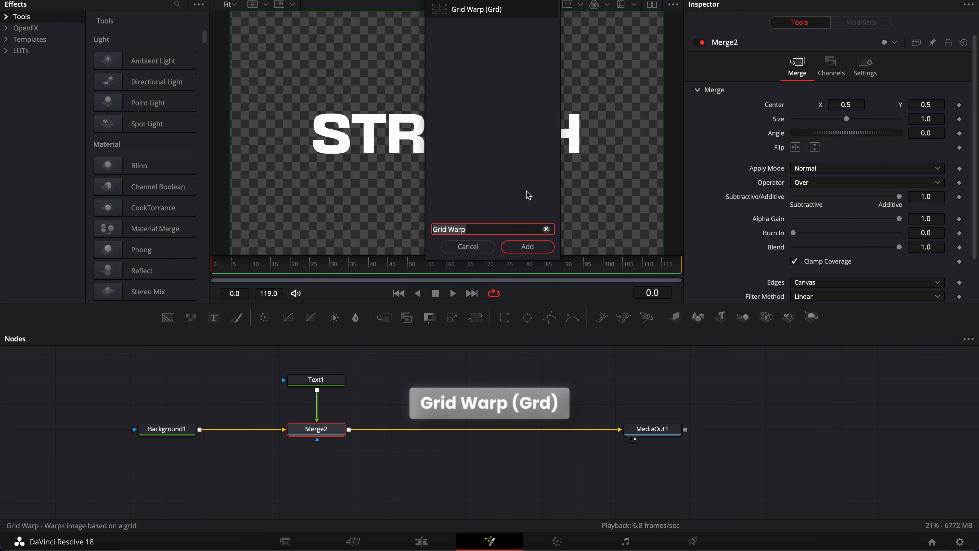
click(528, 247)
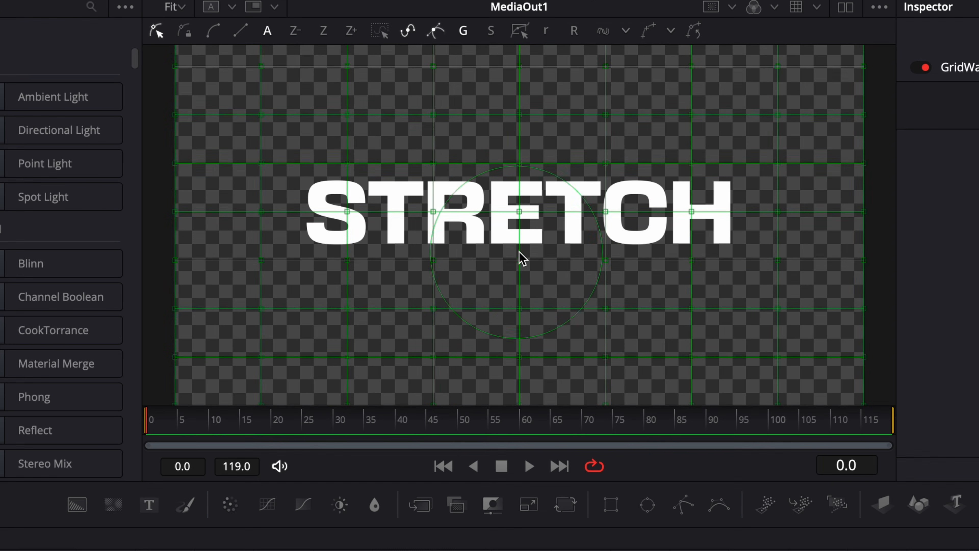
Try distorting the middle letters by pulling grid points with the Region magnet, and undo these warps.
drag(490, 201, 559, 235)
drag(446, 190, 383, 189)
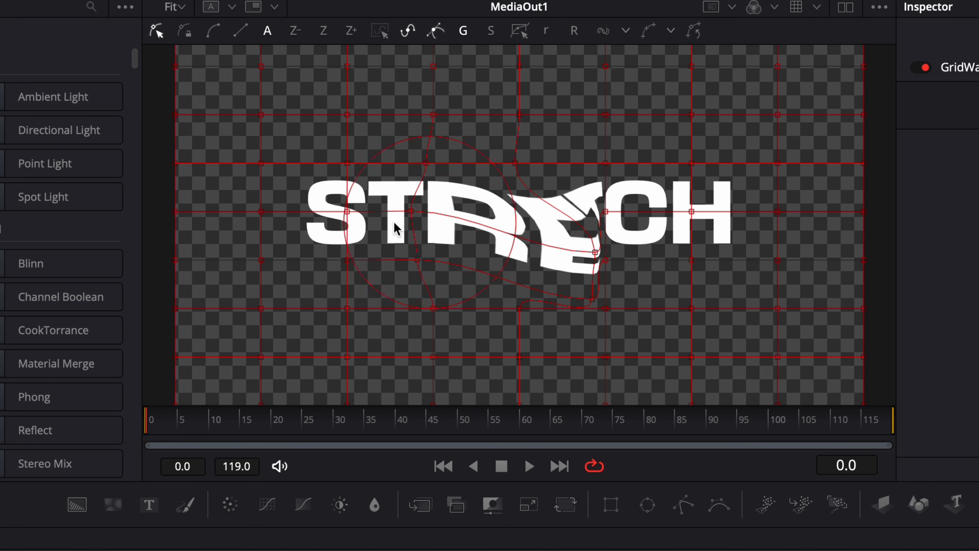
drag(397, 228, 302, 248)
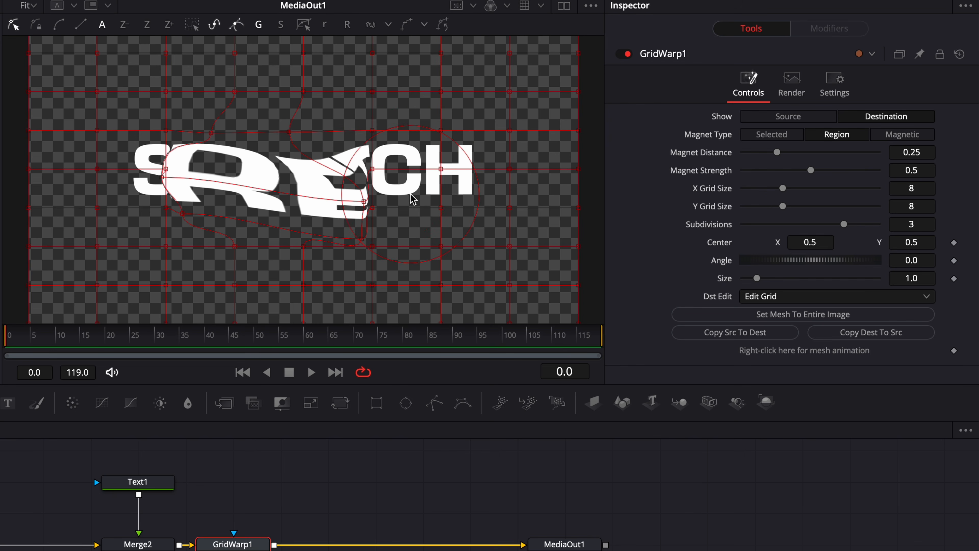
key(ctrl+z)
key(ctrl+z)
key(ctrl+z)
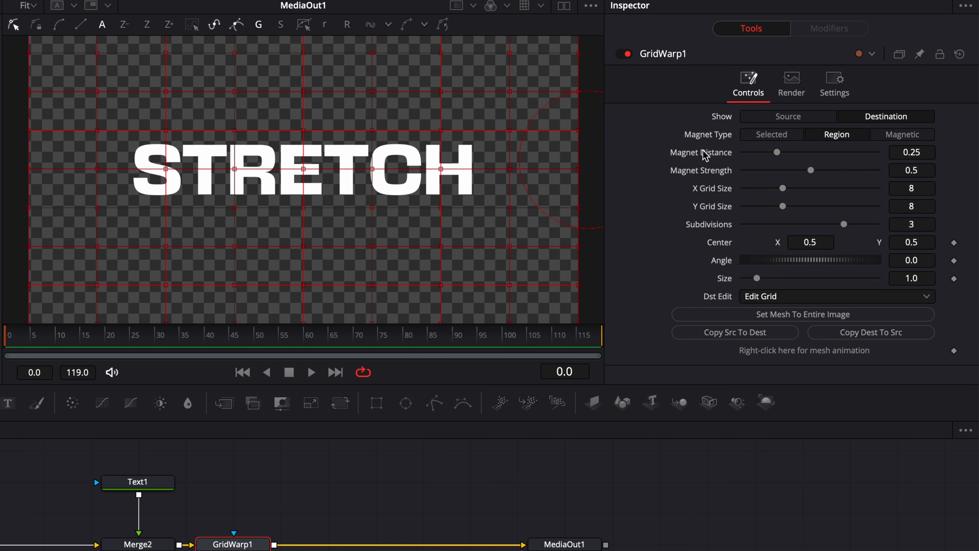
Set the warp's magnet type to Selected, try moving a selected group of points around the letters CH, and undo the move.
click(773, 135)
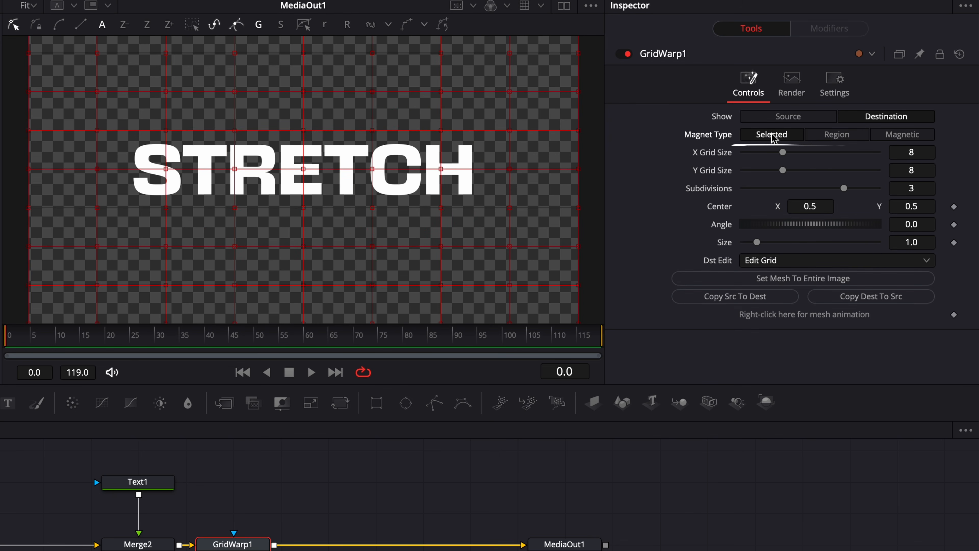
drag(351, 109, 547, 249)
drag(511, 212, 551, 219)
key(ctrl+z)
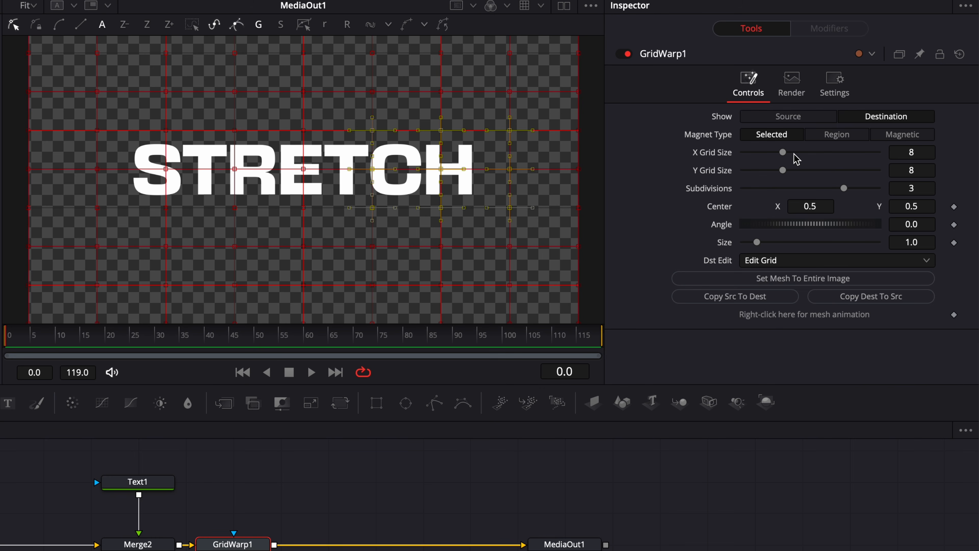
Set the grid warp's X Grid Size to 25 and Y Grid Size to 3.
drag(783, 152, 938, 178)
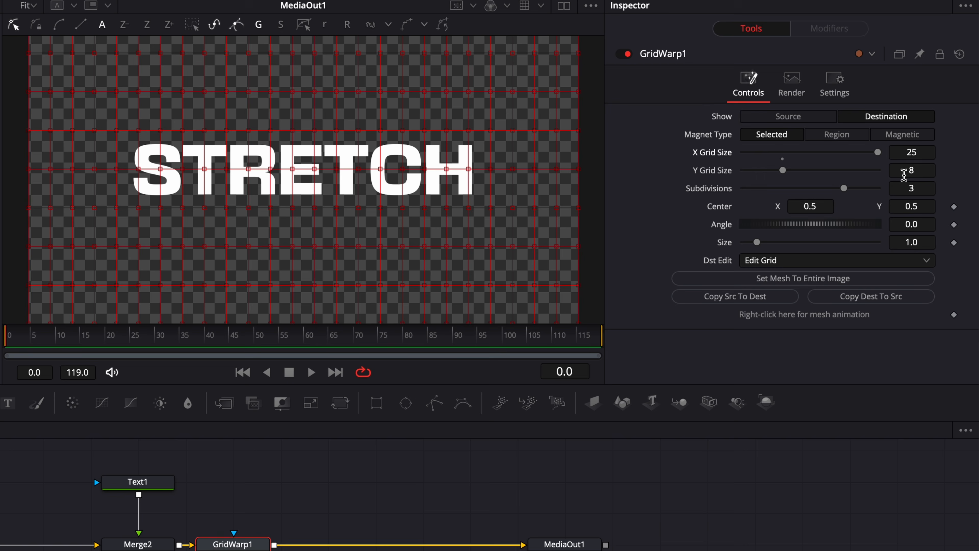
click(909, 171)
text(3)
key(BackSpace)
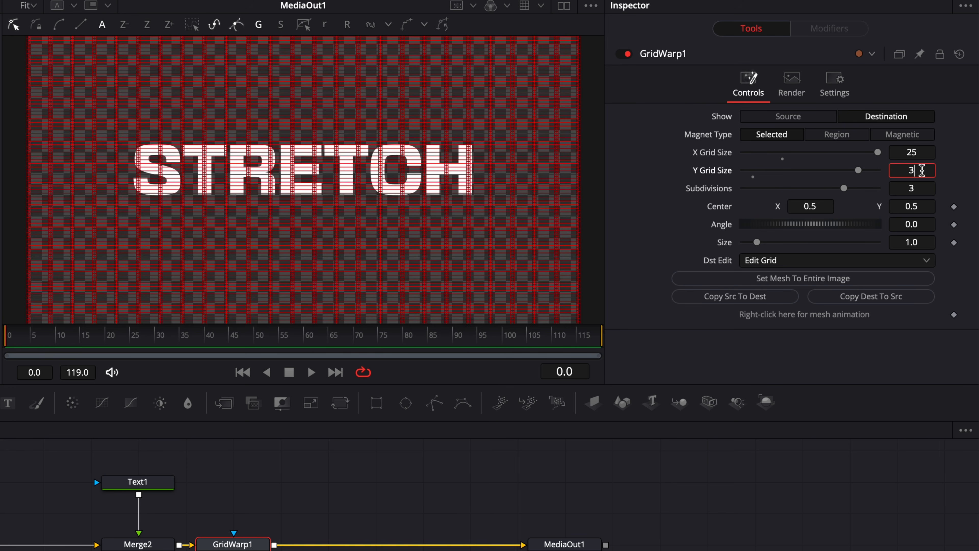
key(Tab)
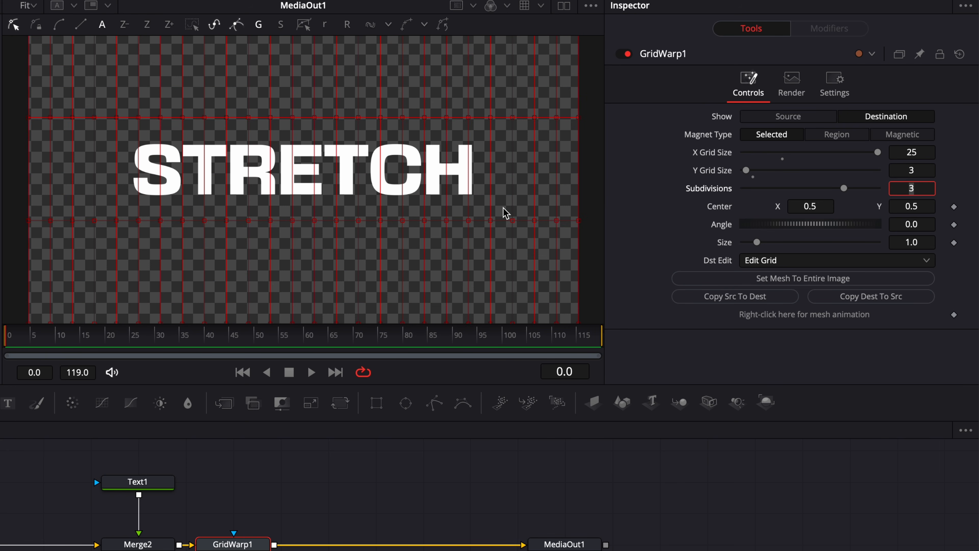
Try an X Grid Size of 50 on the grid warp and set it back to 25.
click(878, 153)
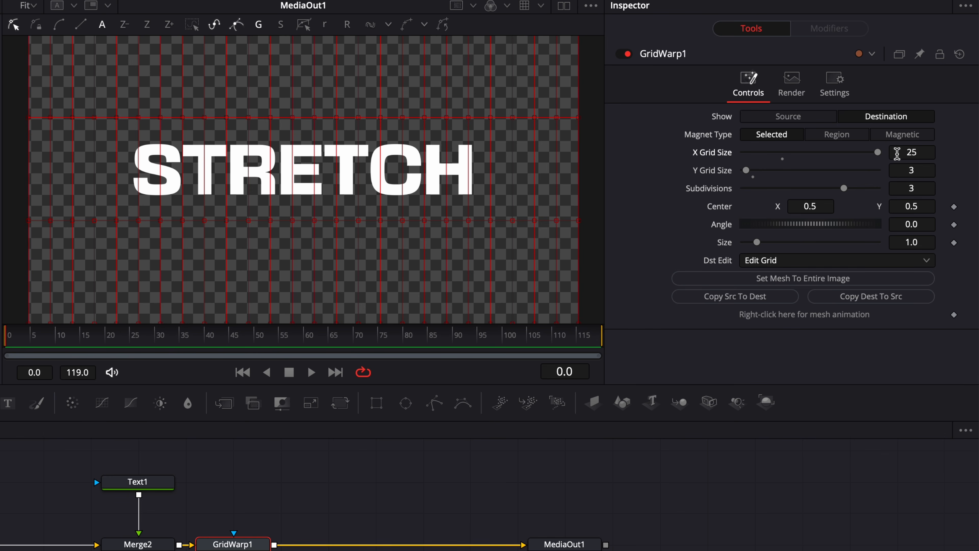
click(921, 153)
key(Tab)
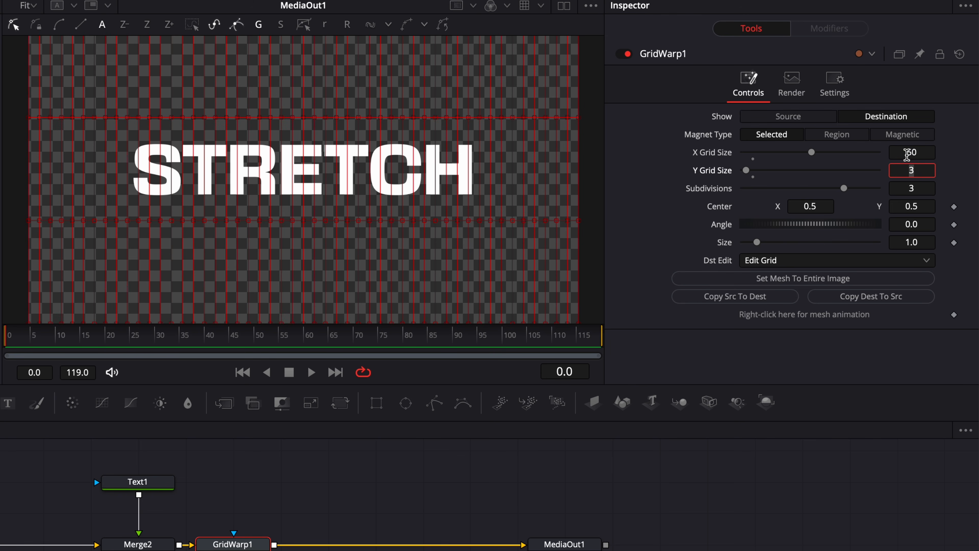
click(911, 152)
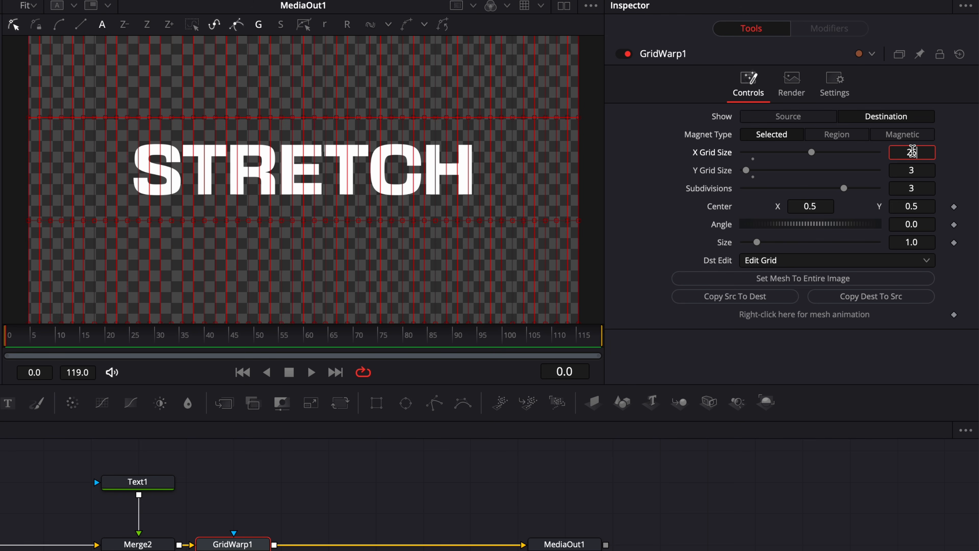
key(Tab)
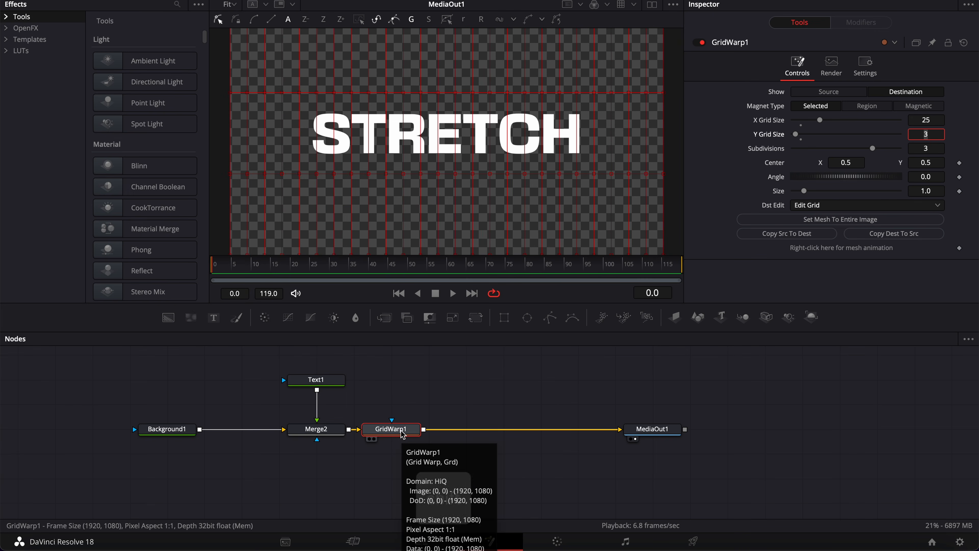
Add a Grid node after the grid warp and set its row cells and column cells to 1.
key(shift+space)
text(gri)
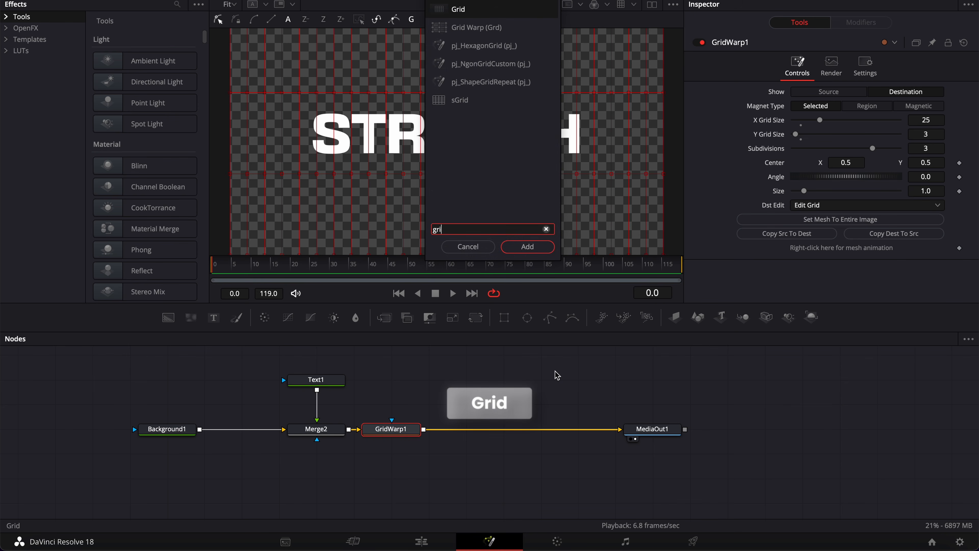
key(Return)
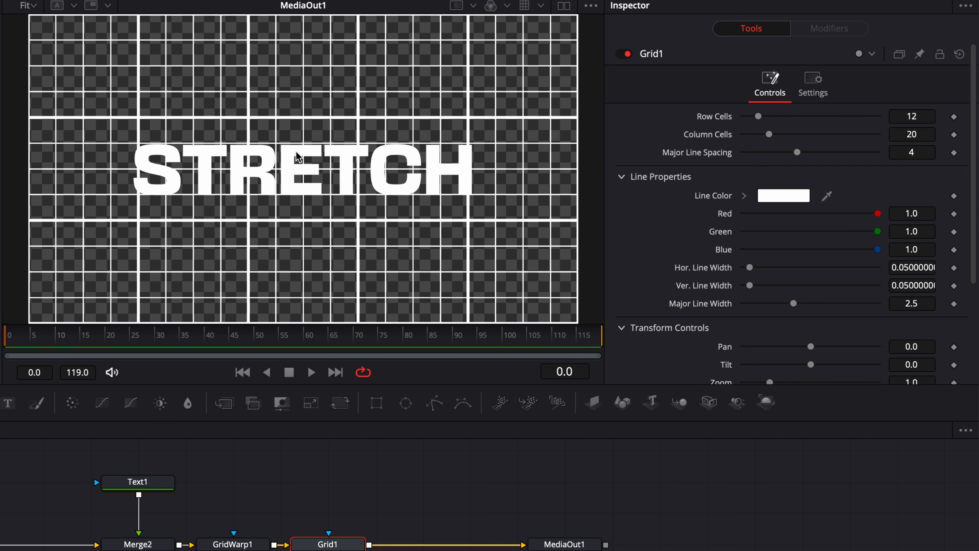
drag(759, 119, 728, 135)
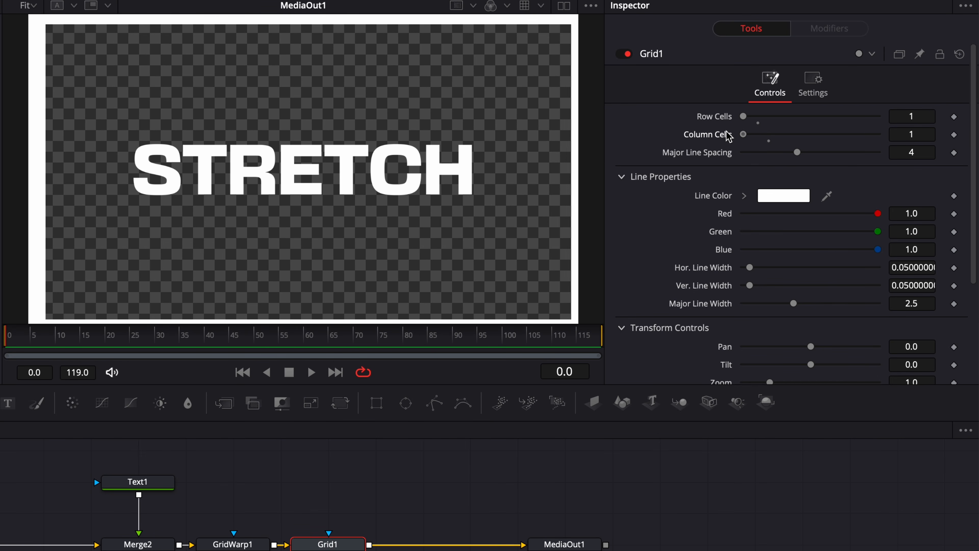
Fit the grid around the word with zoom 0.65 and pan -0.001, using a horizontal line width of 0 and a vertical line width of 0.005.
scroll(733, 198, down, 3)
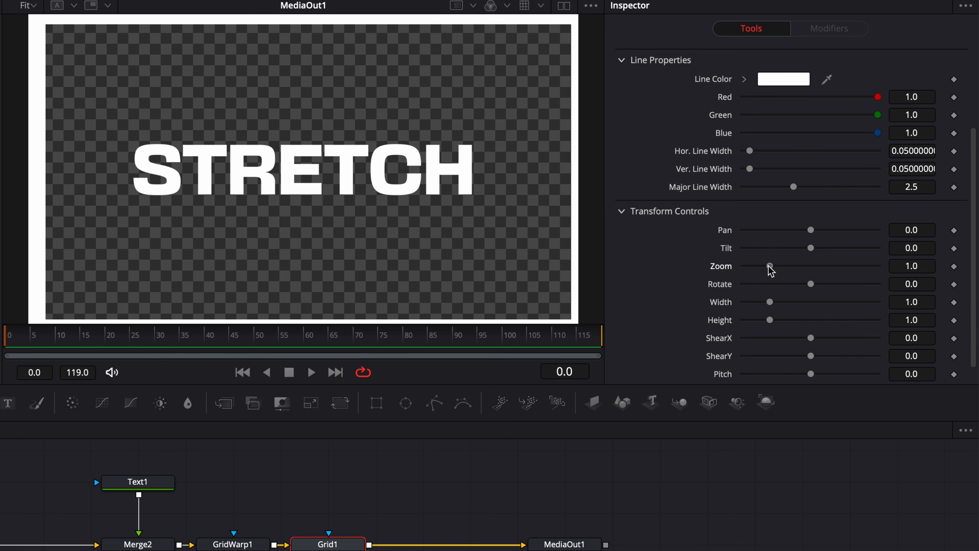
drag(769, 267, 757, 267)
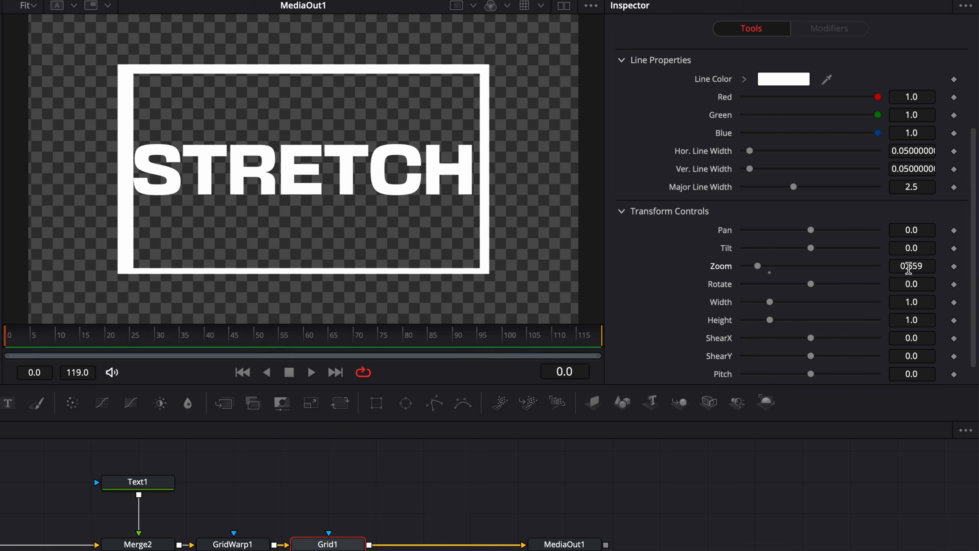
drag(924, 227, 920, 228)
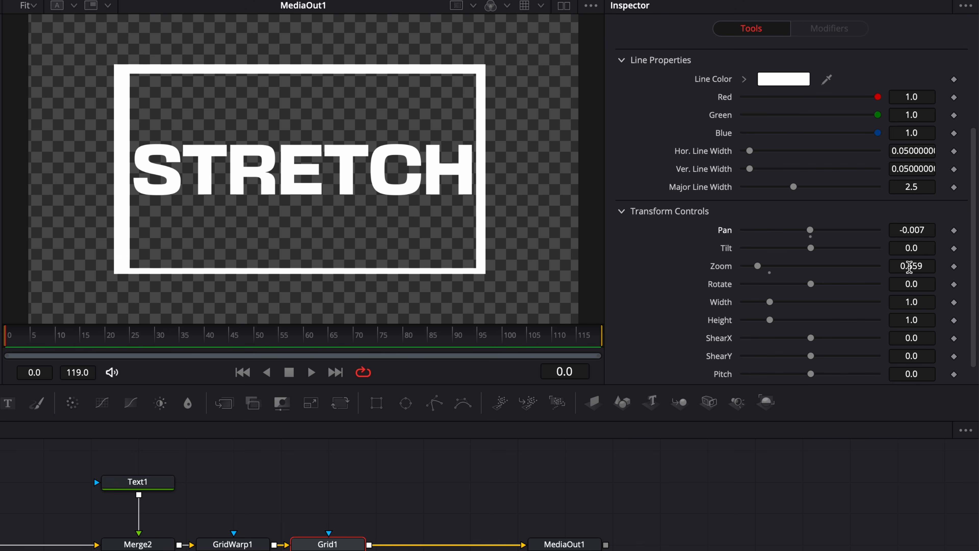
drag(750, 151, 745, 174)
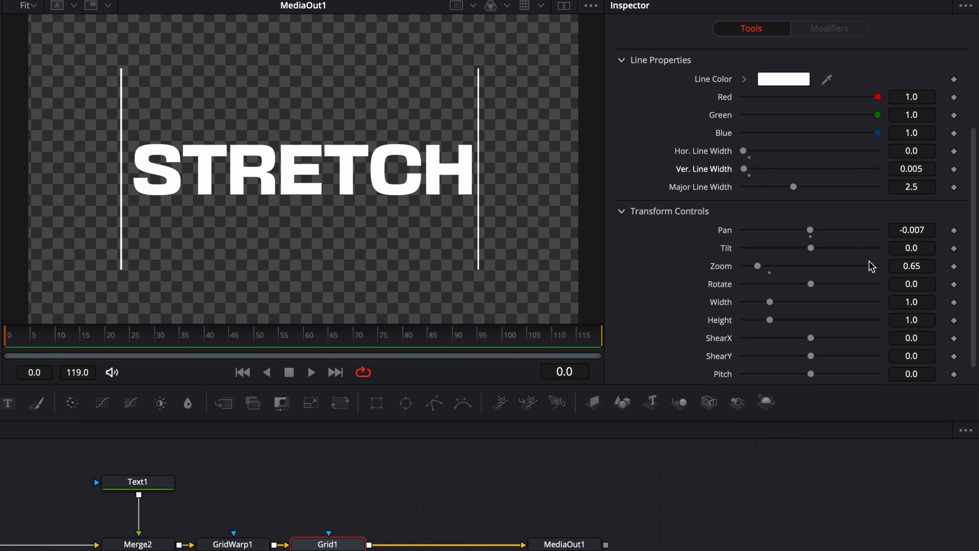
drag(911, 230, 917, 230)
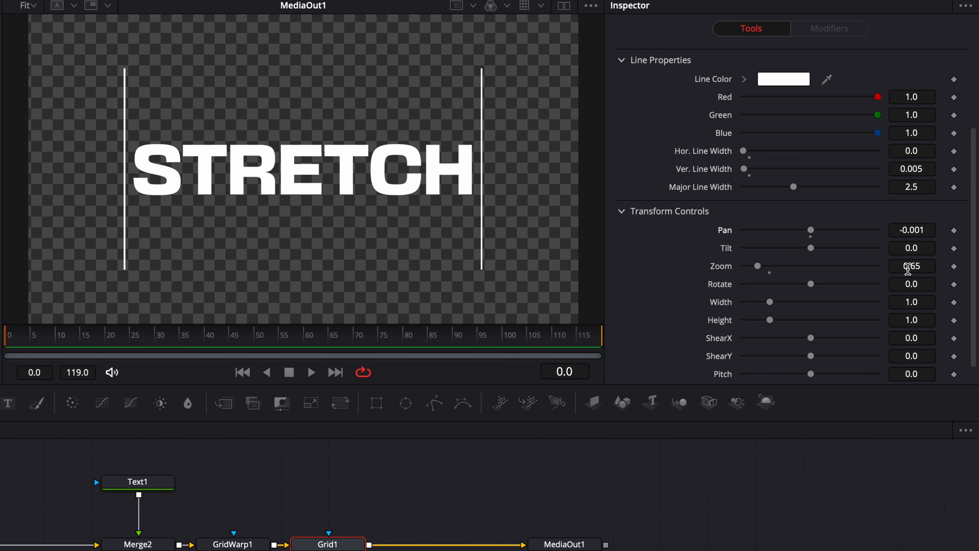
Set the grid's zoom to 0.626 so its lines hug the word, and keyframe the grid warp's mesh at frame 0.
drag(908, 269, 915, 271)
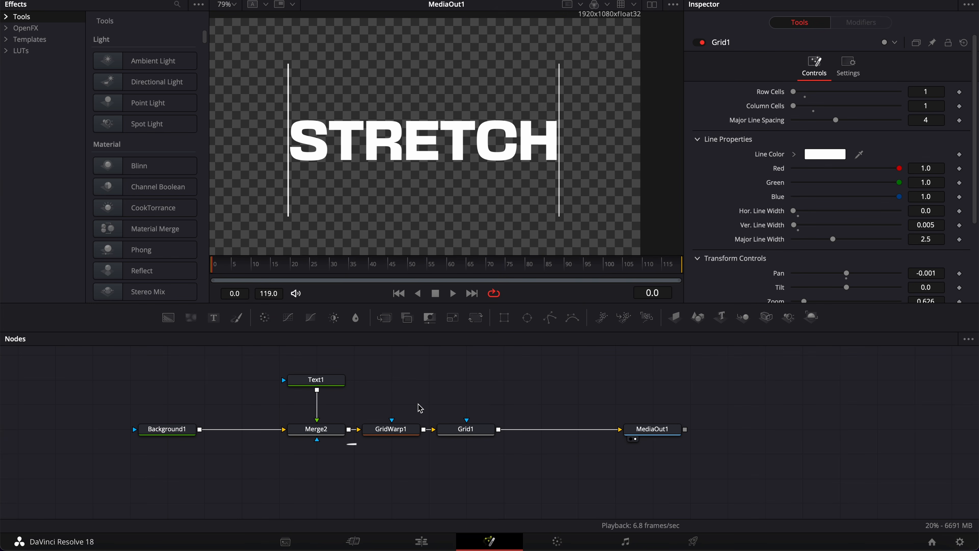
click(401, 434)
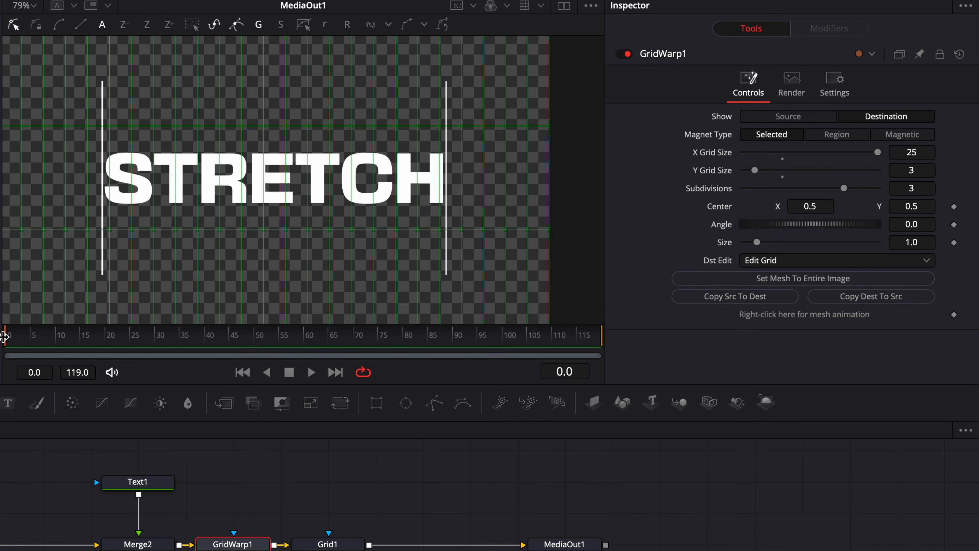
click(954, 315)
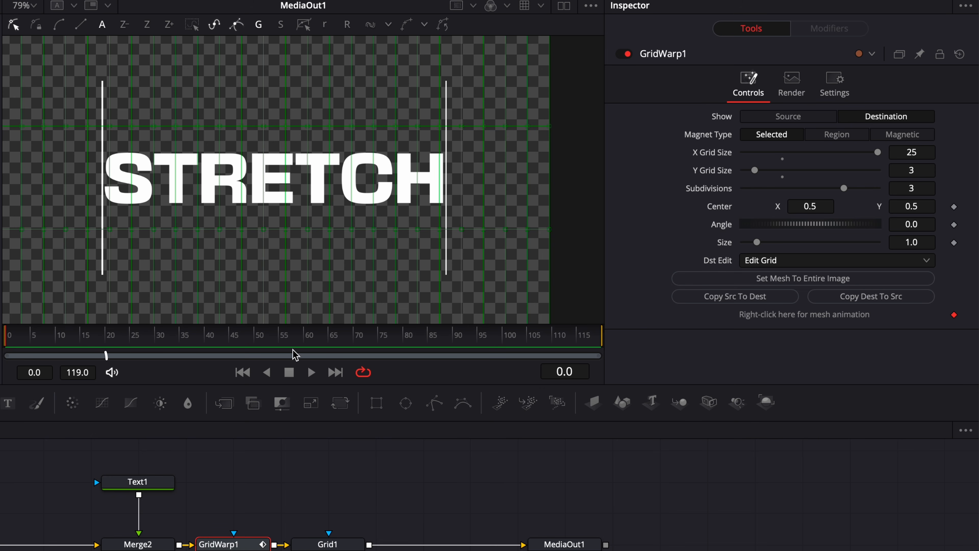
At frame 15, select the mesh points from the E's right part through the word's end and shift them rightward to stretch the E.
click(81, 334)
drag(277, 108, 596, 261)
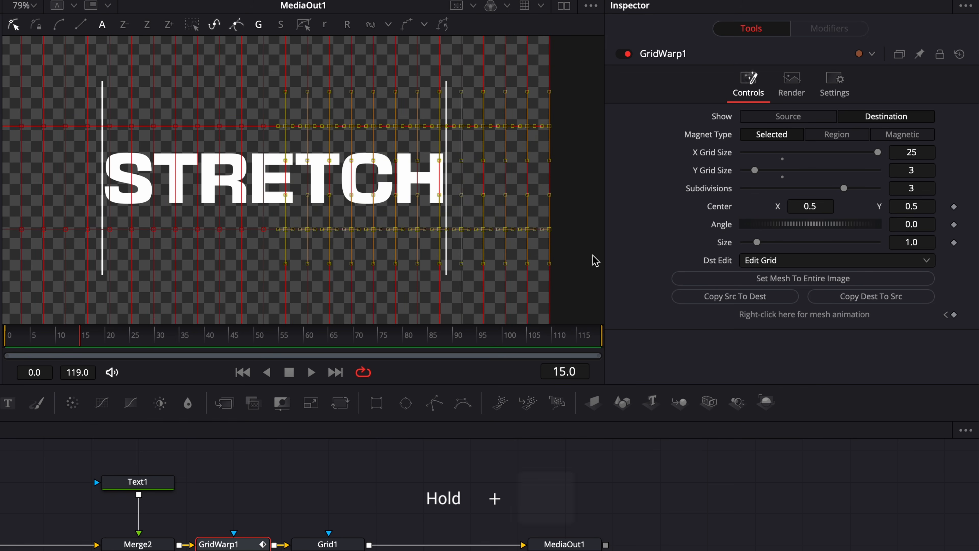
key(shift+Right)
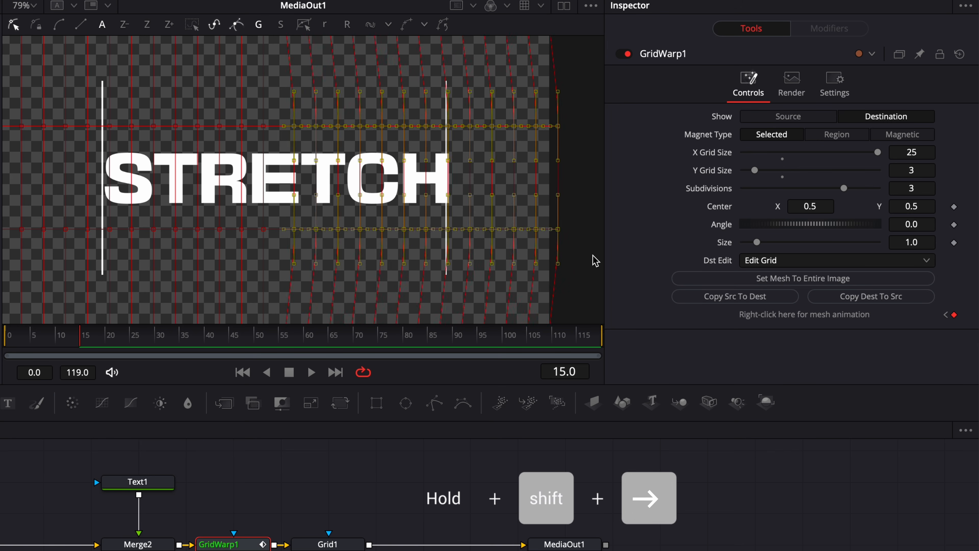
key(shift+Right)
key(shift+Right)
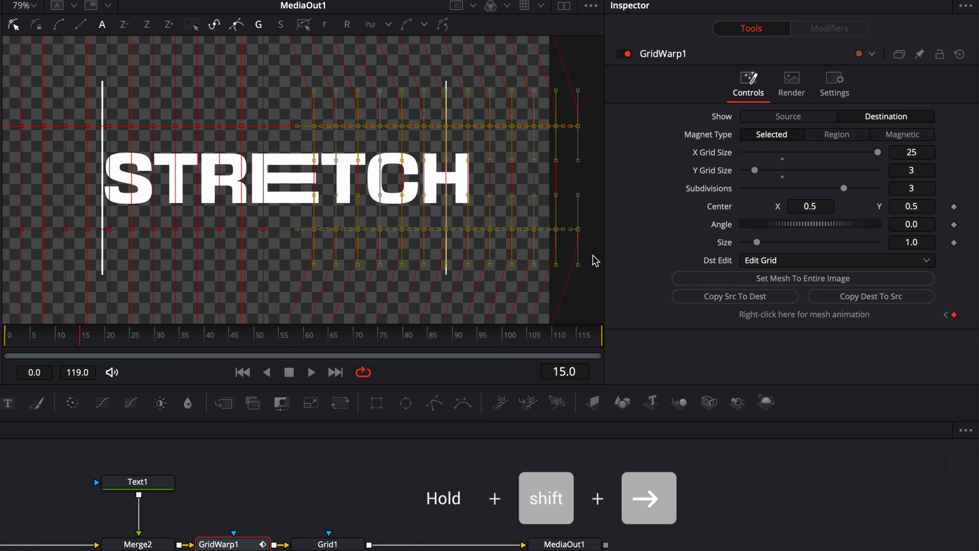
key(shift+Right)
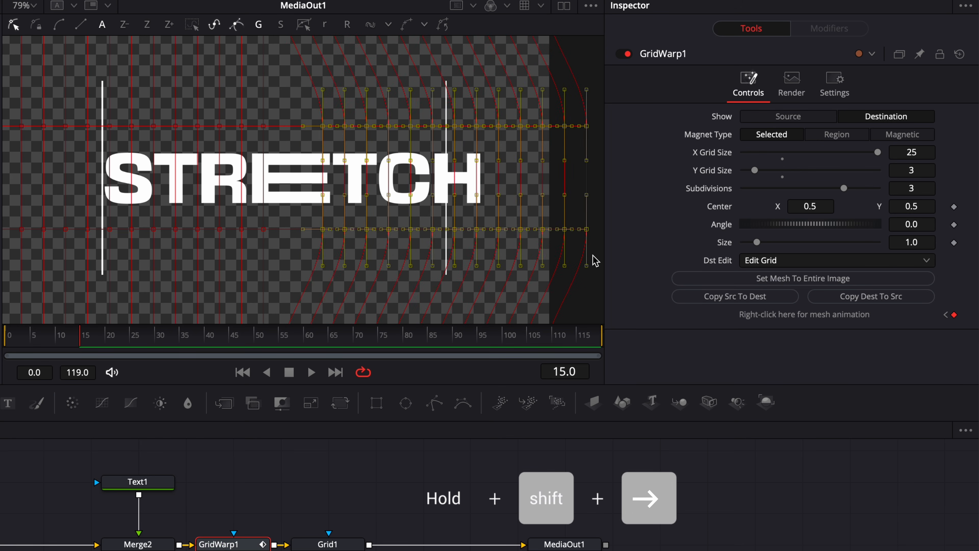
key(shift+Left)
key(shift+Left)
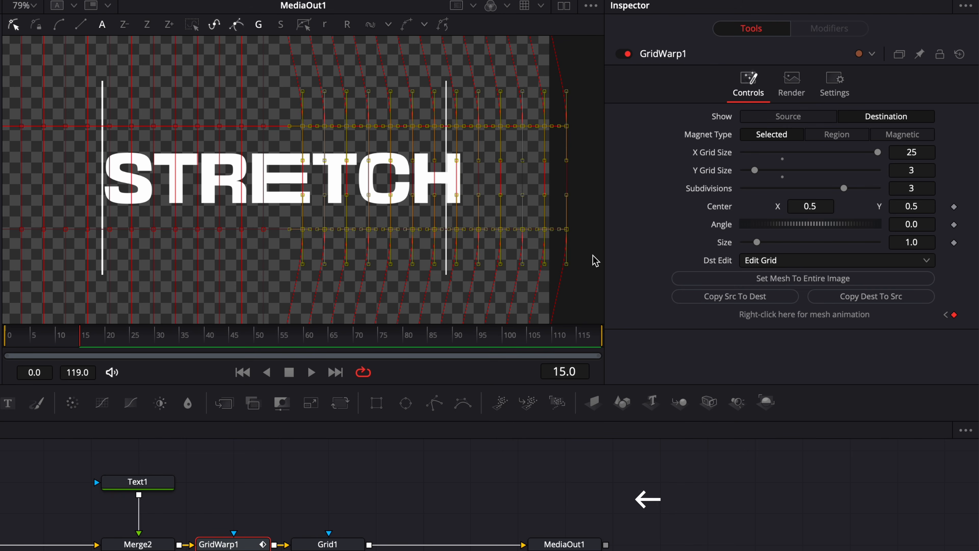
key(Right)
key(shift+Right)
key(shift+Right)
key(shift+Right)
key(shift+Right)
key(shift+Right)
key(shift+Right)
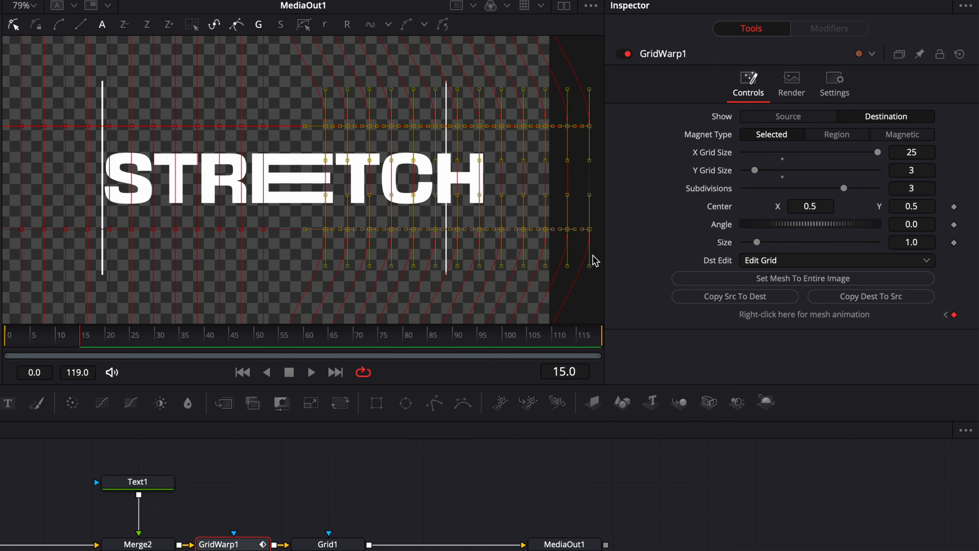
key(shift+Right)
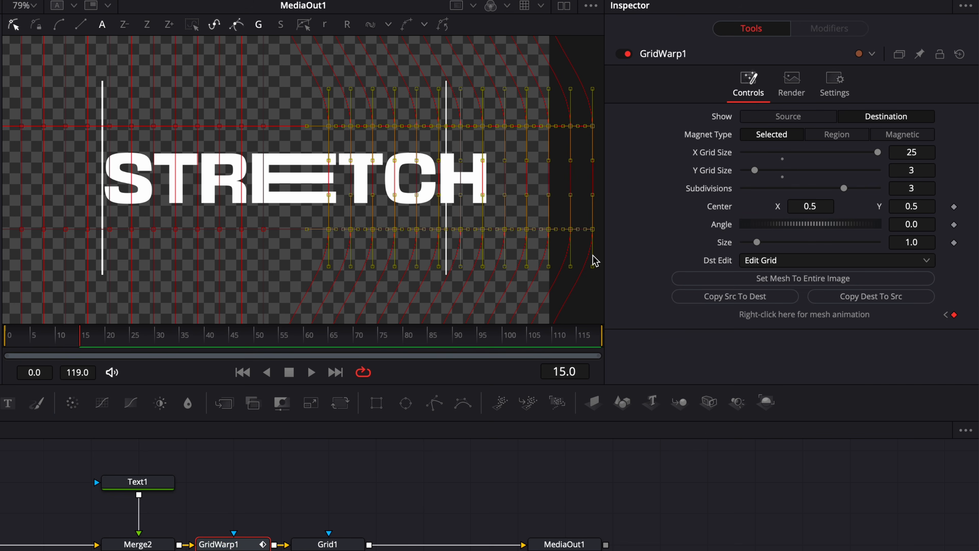
key(shift+Right)
key(shift+Right)
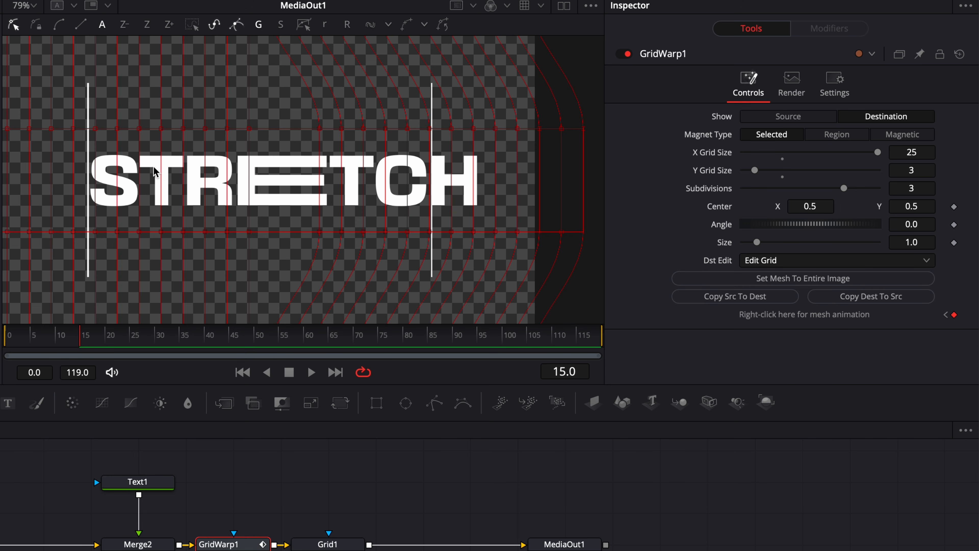
Shift all mesh points from the first T's stem onward to the left to narrow the first T.
drag(150, 113, 611, 257)
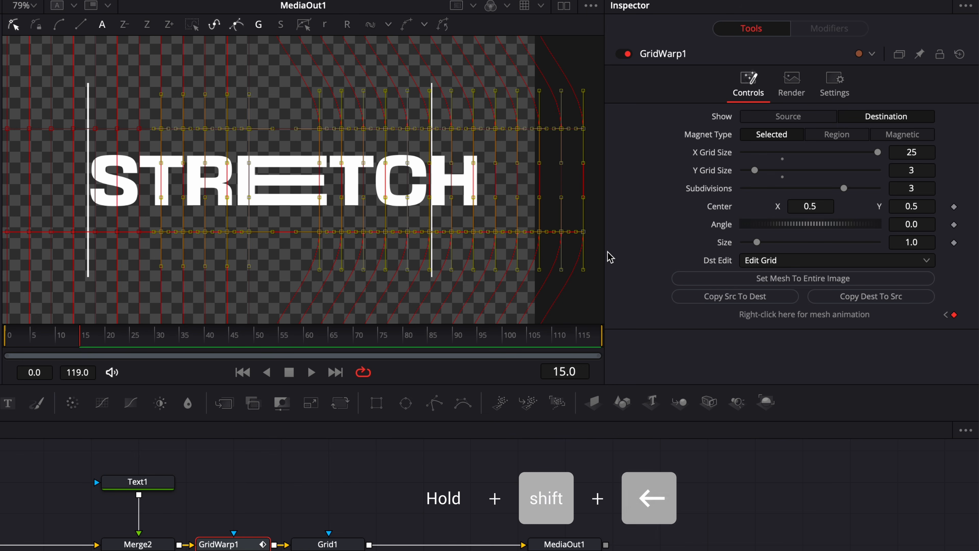
key(shift+Left)
key(shift+Left)
key(shift+Left)
Select the mesh points from the second T to the word's end and shift them left to narrow the second T.
drag(319, 112, 572, 242)
key(shift+Left)
key(shift+Left)
key(shift+Left)
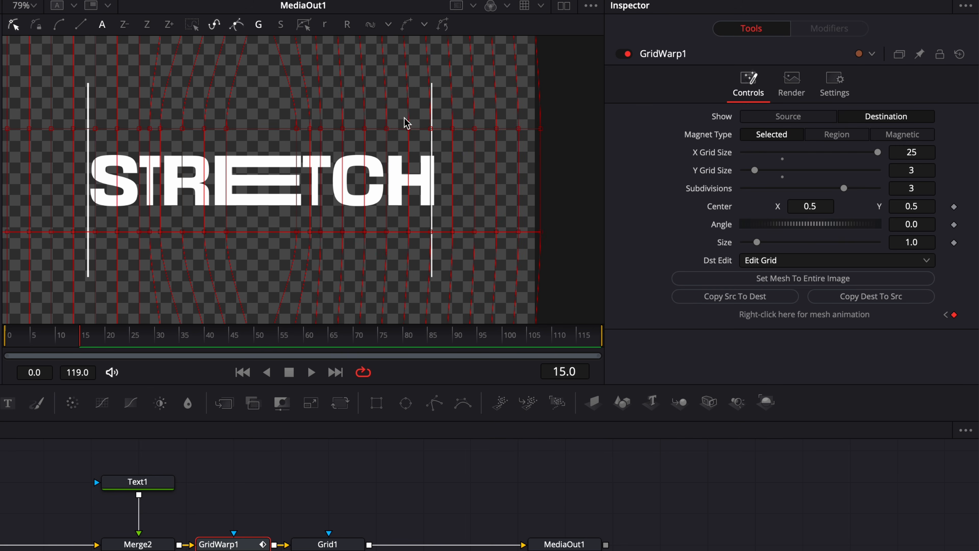
Shift the mesh points at the H leftward until it fits inside the right vertical line, and deselect the grid warp to preview the animation.
drag(400, 112, 571, 251)
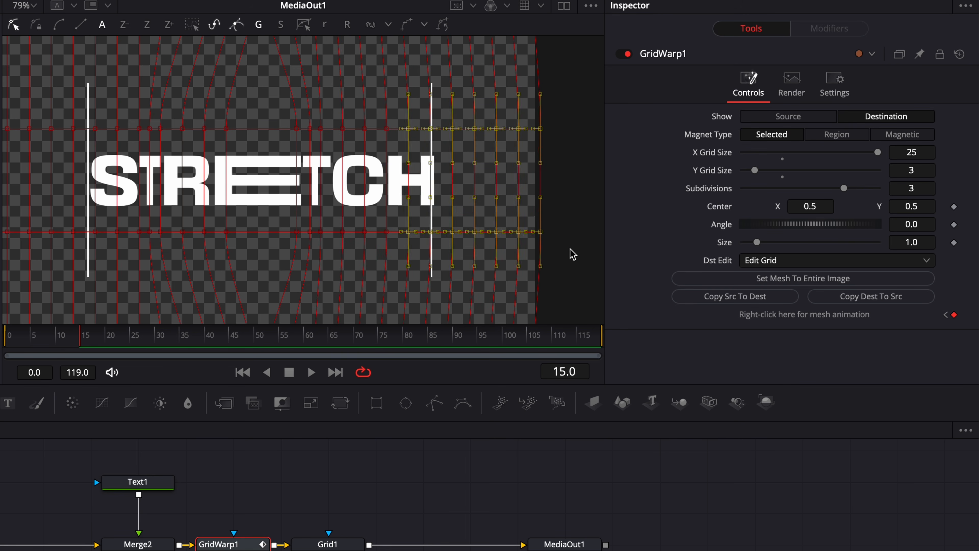
key(shift+Left)
key(shift+Left)
key(shift+Right)
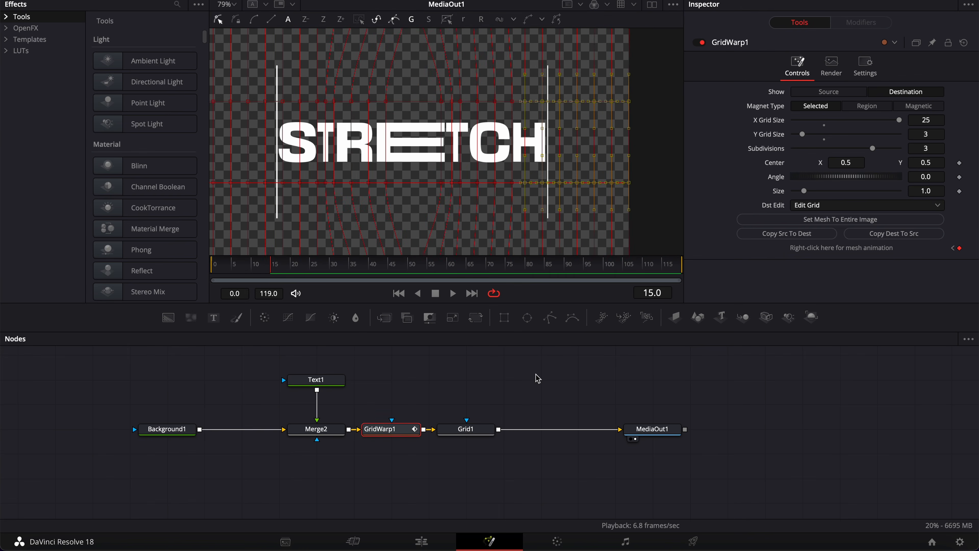
click(416, 474)
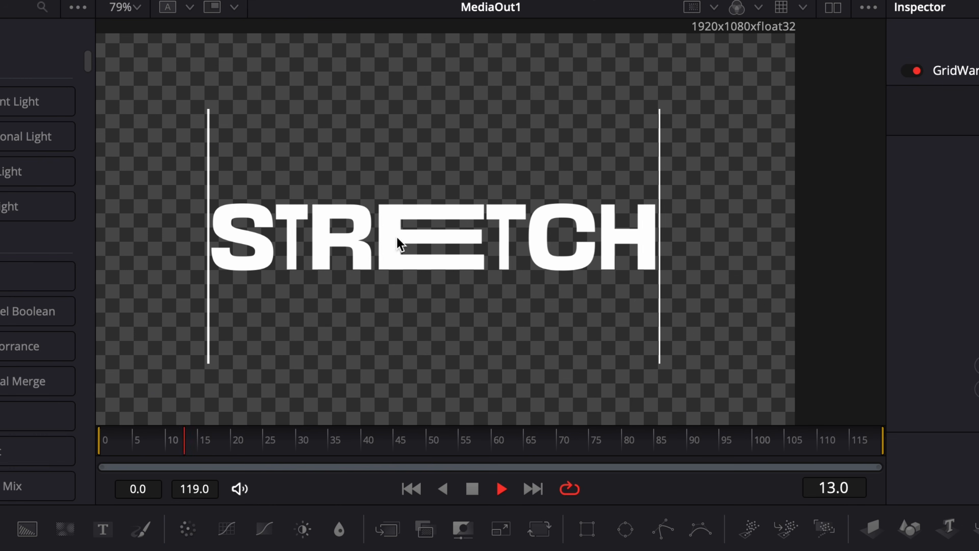
At frame 30, select the grid warp's mesh points from the first T's stem onward and shift them rightward to widen the first T.
mouse_move(202, 440)
mouse_down()
mouse_move(192, 442)
mouse_move(243, 444)
mouse_move(201, 443)
mouse_up()
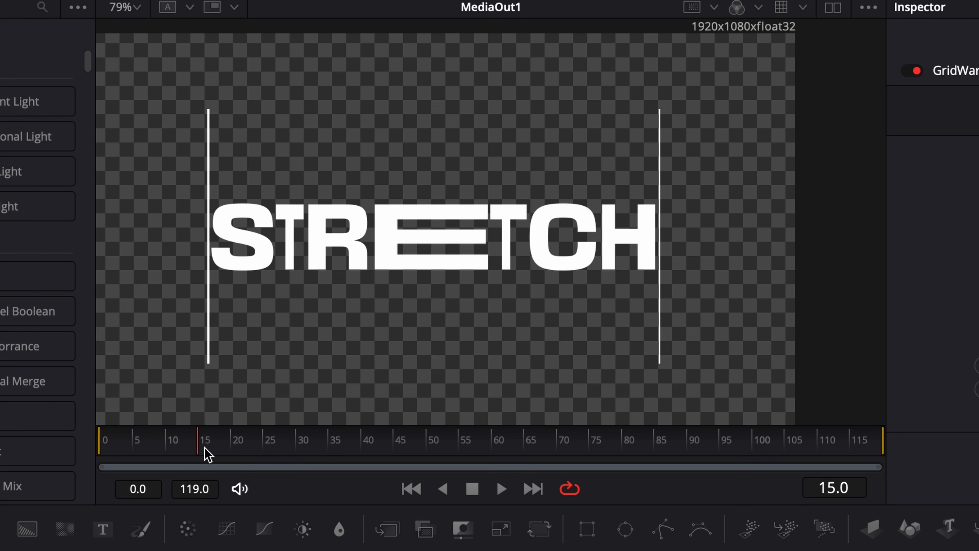
drag(306, 452, 301, 451)
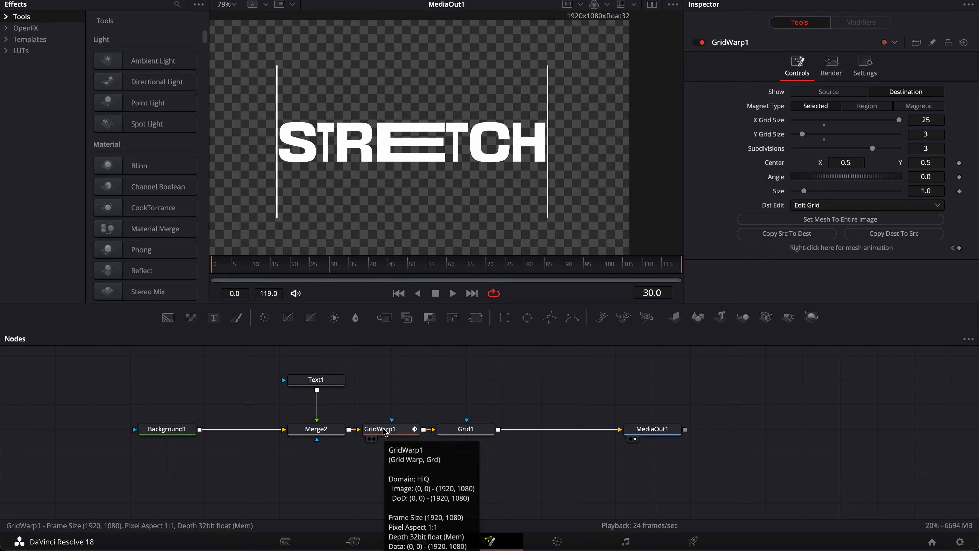
click(385, 431)
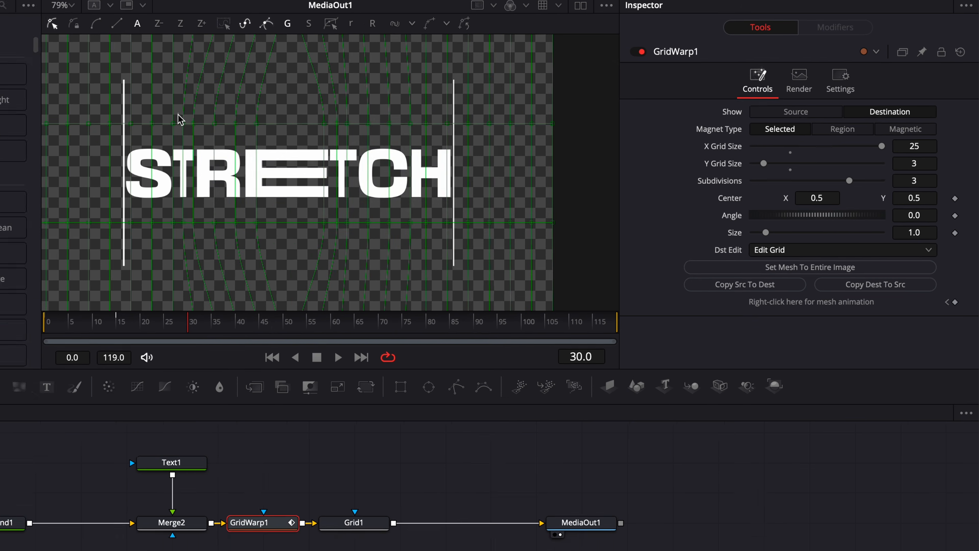
drag(320, 93, 654, 210)
drag(569, 269, 569, 266)
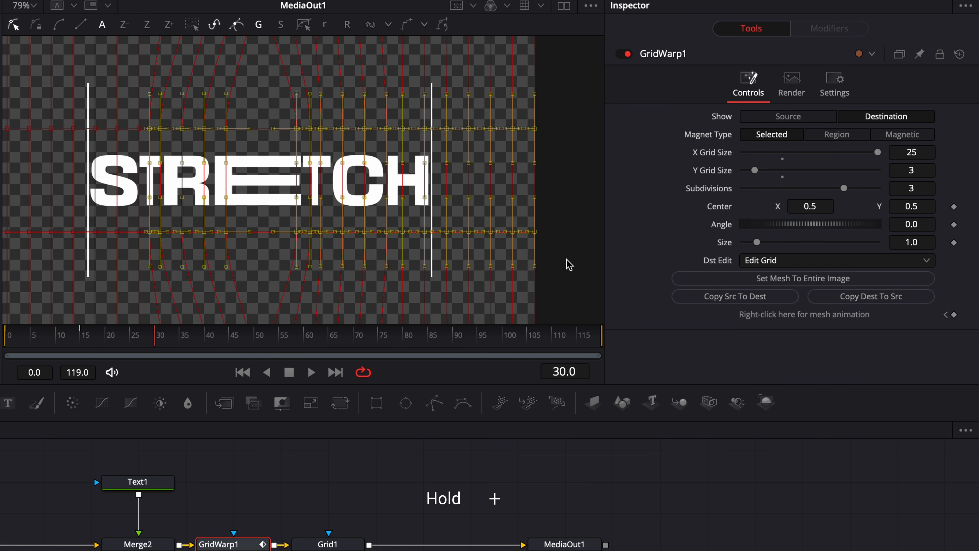
key(shift+Right)
key(shift+Right)
key(shift+Right)
key(shift+Right)
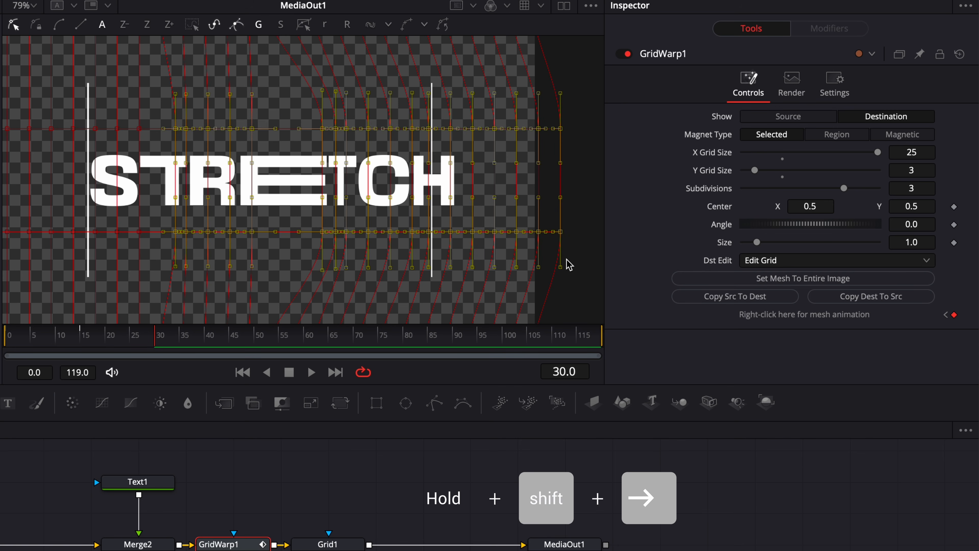
Reselect the mesh points starting just right of the first T's stem and shift them further right to stretch the T's crossbar.
click(567, 260)
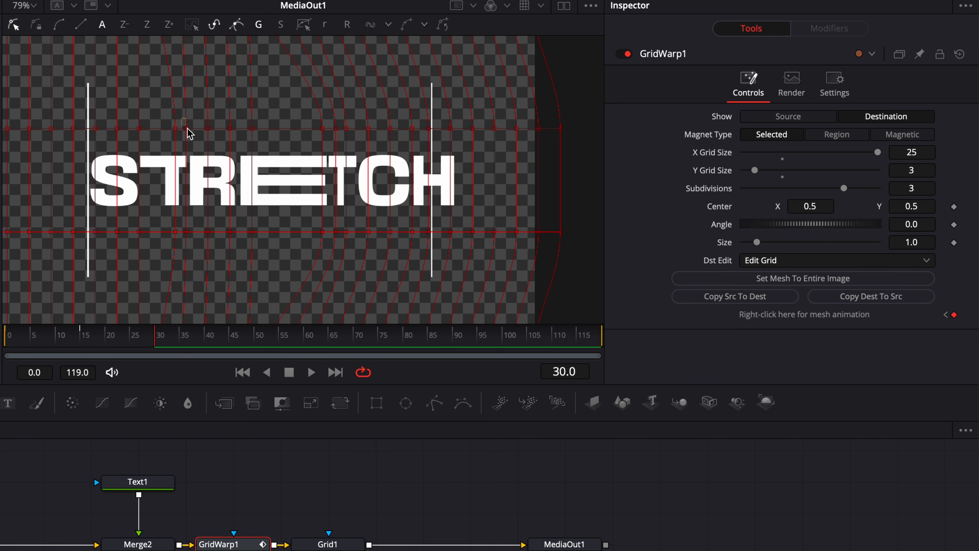
drag(187, 129, 589, 259)
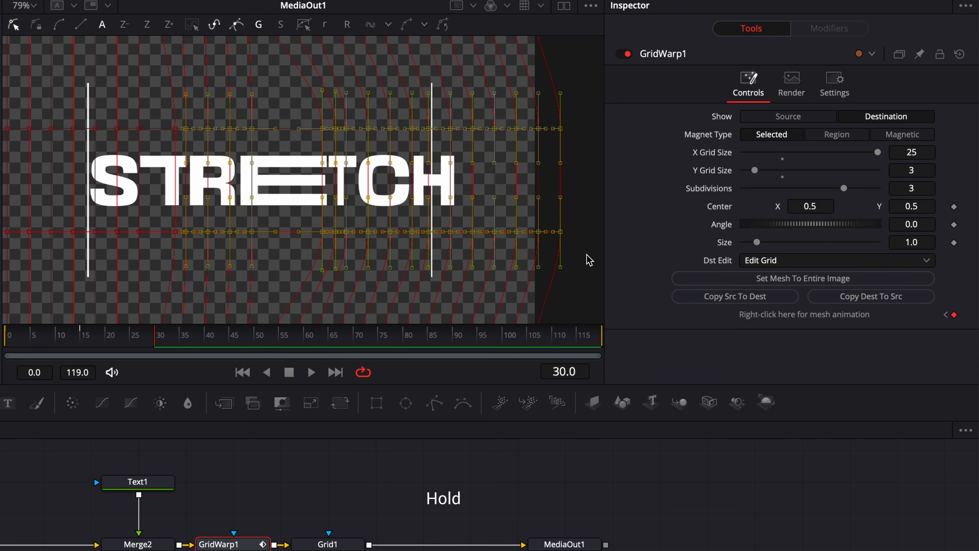
key(shift+Right)
key(shift+Right)
key(shift+Right)
key(shift+Right)
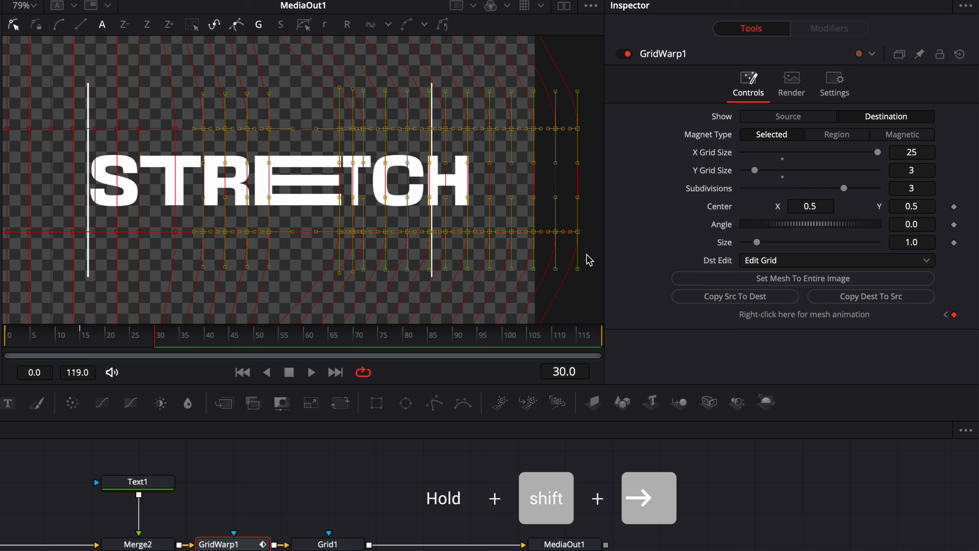
key(shift+Right)
key(shift+Right)
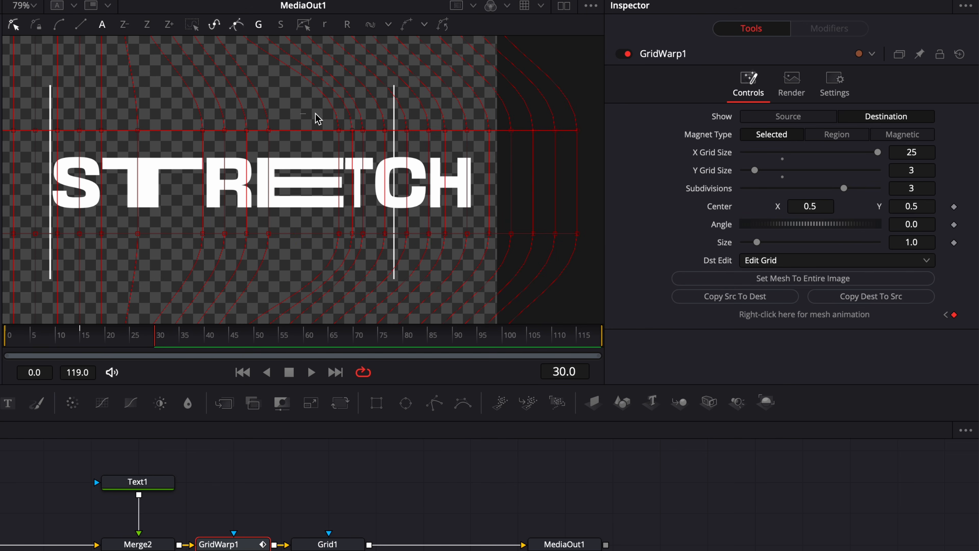
Select the mesh points from the E's right end to the word's end and shift them left to shorten the stretched E.
drag(318, 119, 602, 256)
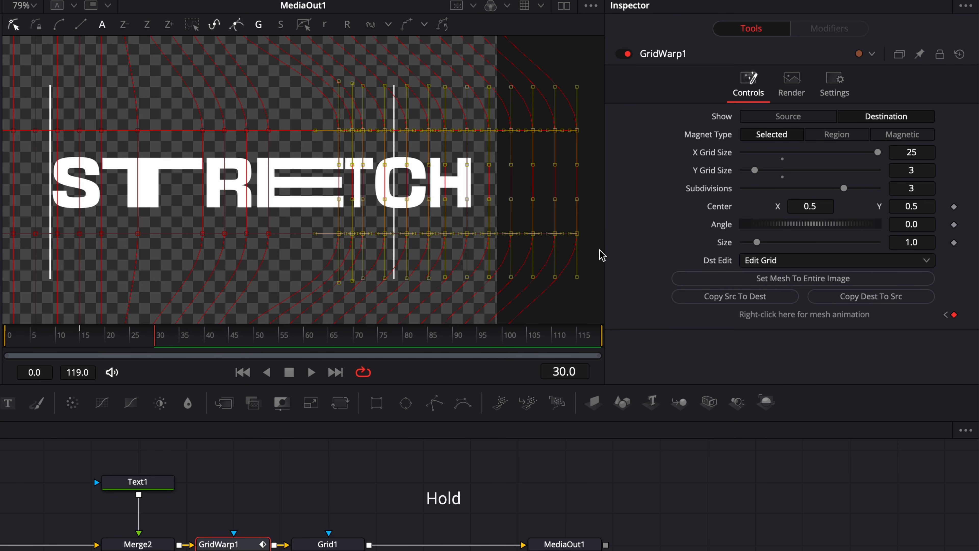
key(shift)
key(shift+Left)
key(shift+Left)
key(shift+Left)
key(shift+Left)
key(shift+Left)
key(shift+Left)
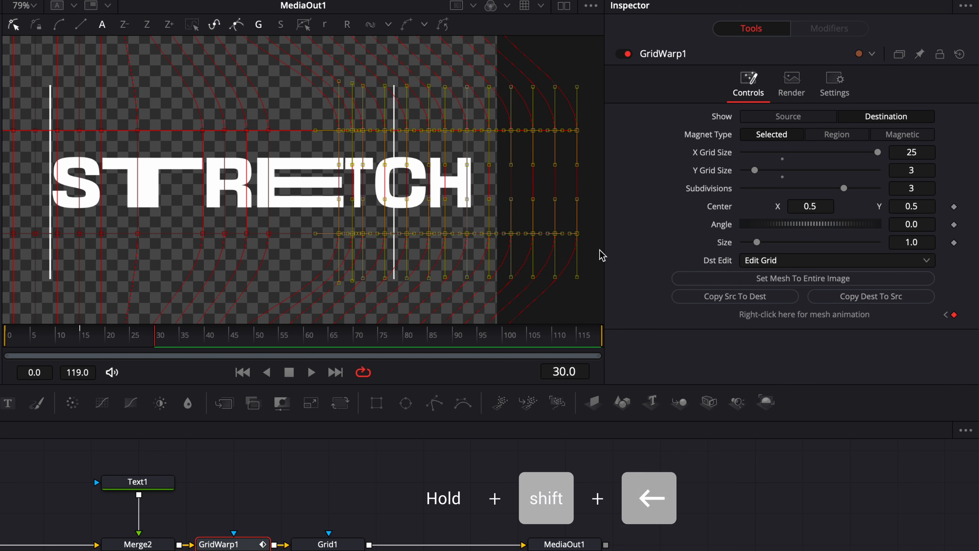
key(shift+Left)
key(shift+Left)
key(shift+Left)
key(shift+Left)
key(shift+Left)
key(shift+Left)
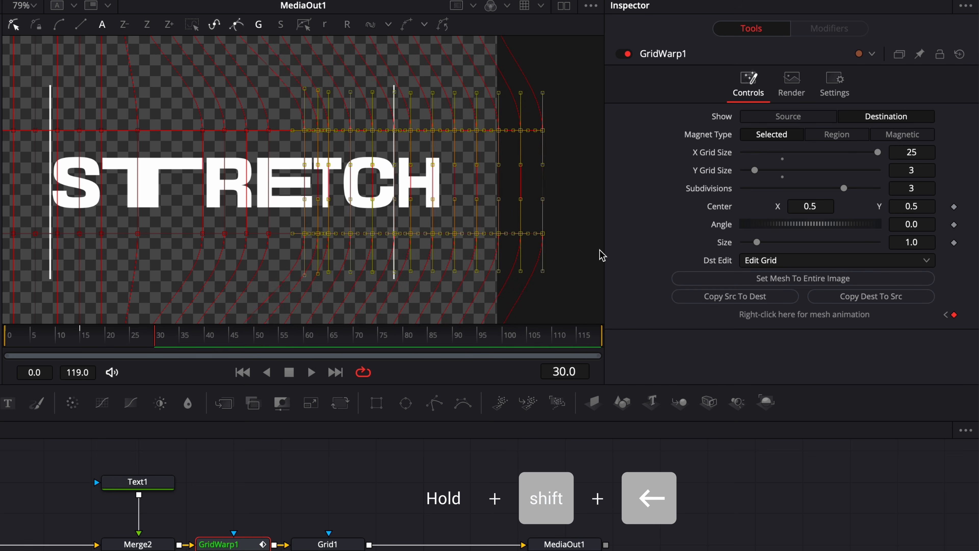
Reselect the mesh points from the second T to the word's end and shift them left to narrow the second T at frame 30.
click(357, 132)
drag(312, 119, 552, 248)
key(shift+Left)
key(shift+Left)
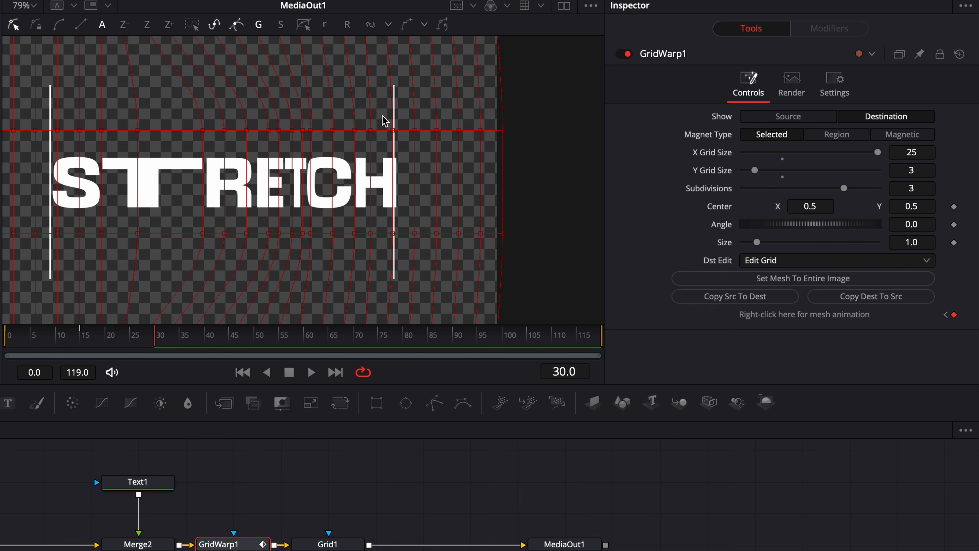
Nudge the mesh points at the H's right edge left to fit it inside the vertical line, and play back the animation.
drag(384, 119, 543, 255)
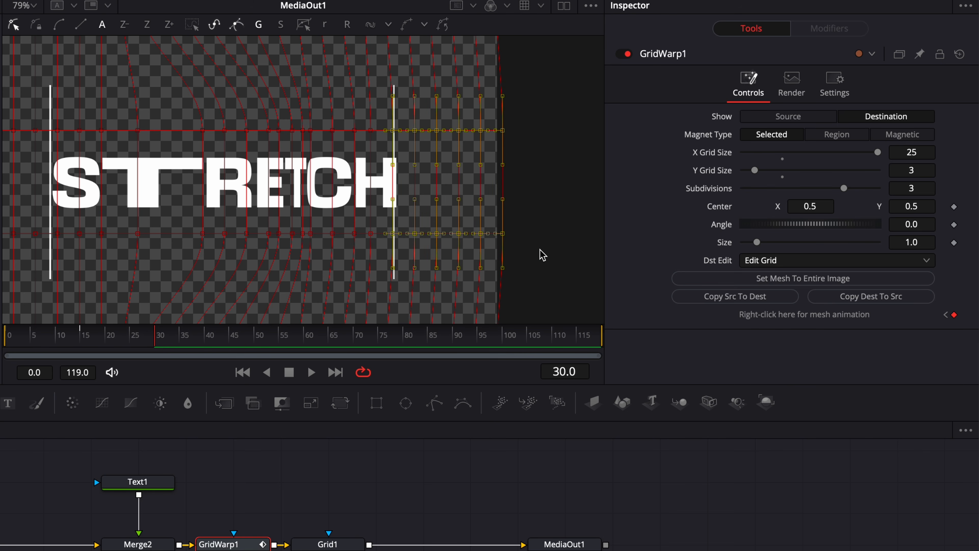
key(shift+Left)
key(shift+Left)
key(space)
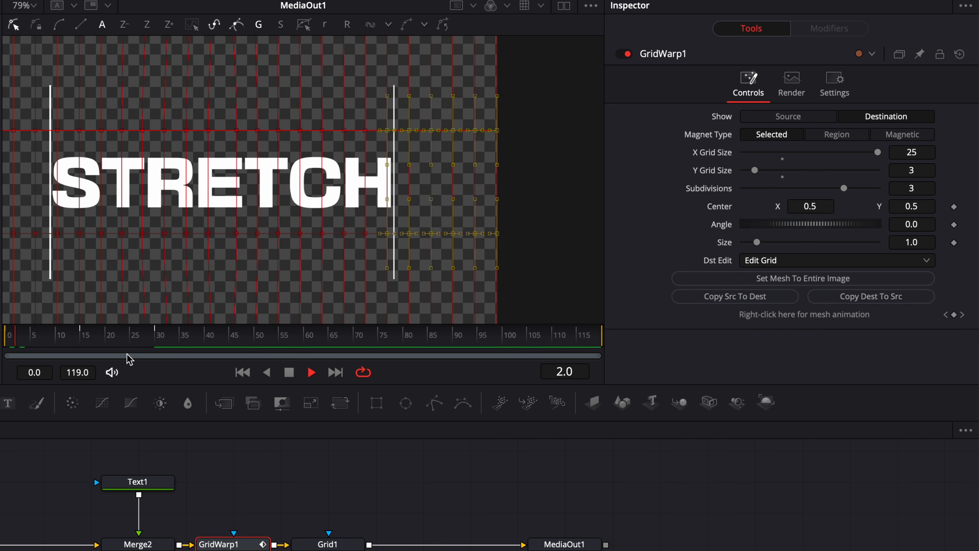
key(space)
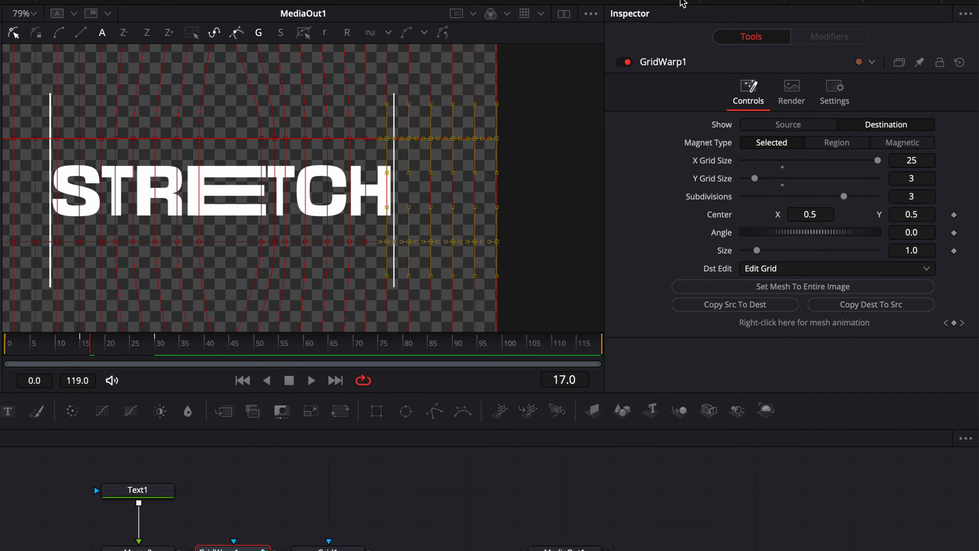
Show the grid warp's Dst Grid Change curve in the Spline editor and fit the whole curve in view.
click(680, 16)
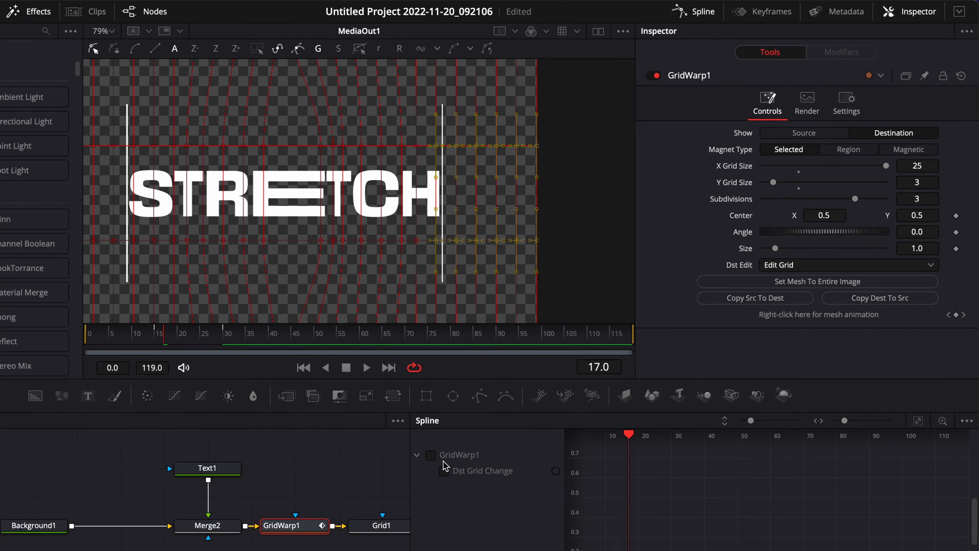
click(381, 496)
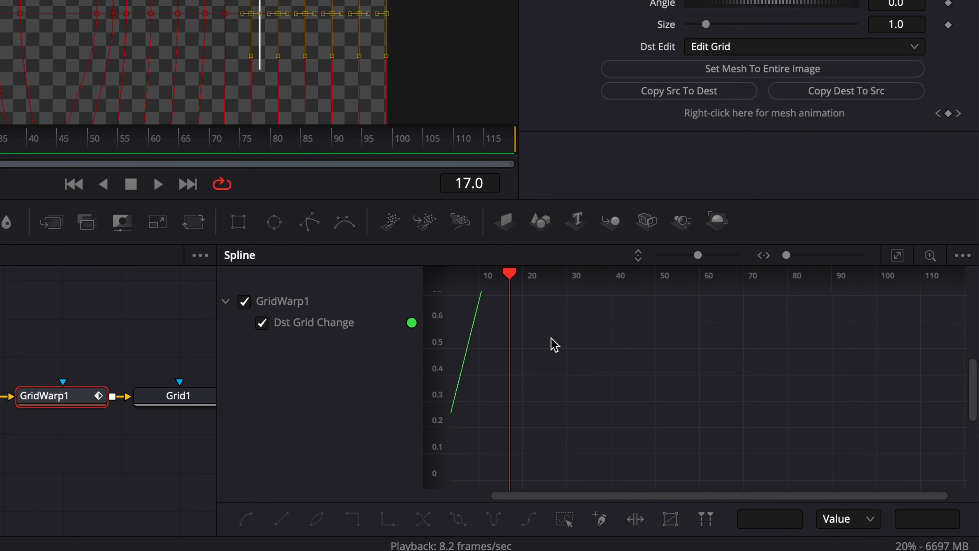
click(900, 258)
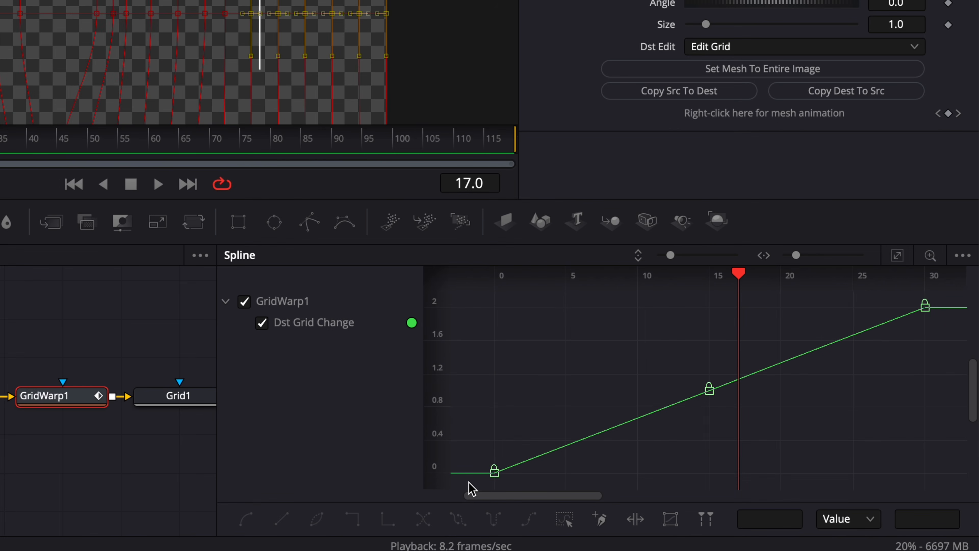
Smooth all keyframes of the grid warp's Dst Grid Change curve and set the whole curve to repeat in Ping Pong mode.
drag(812, 373, 951, 288)
key(s)
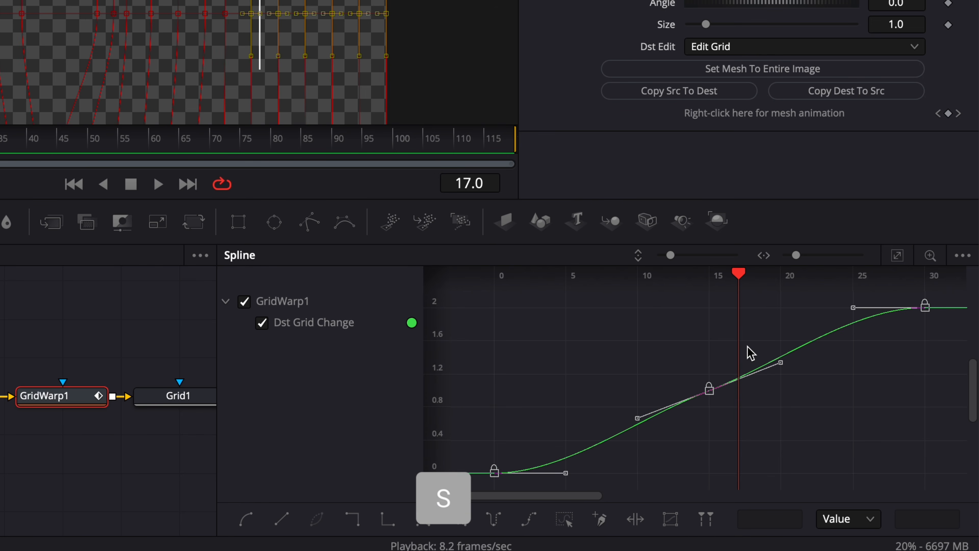
click(474, 487)
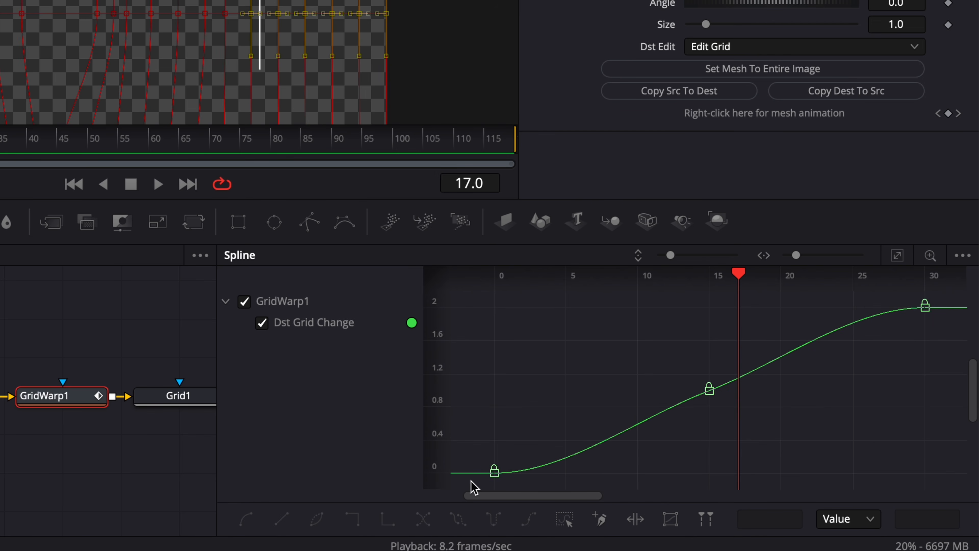
drag(562, 448, 949, 287)
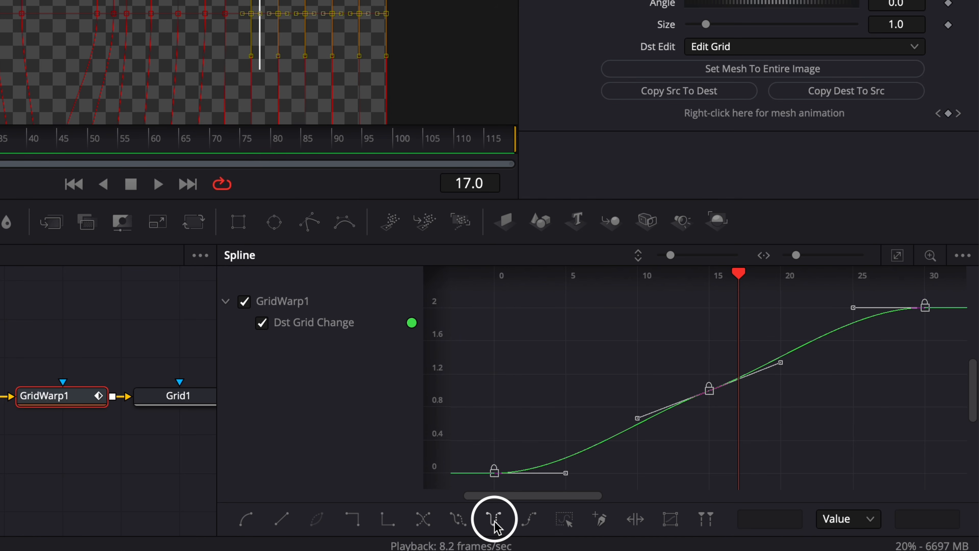
click(62, 333)
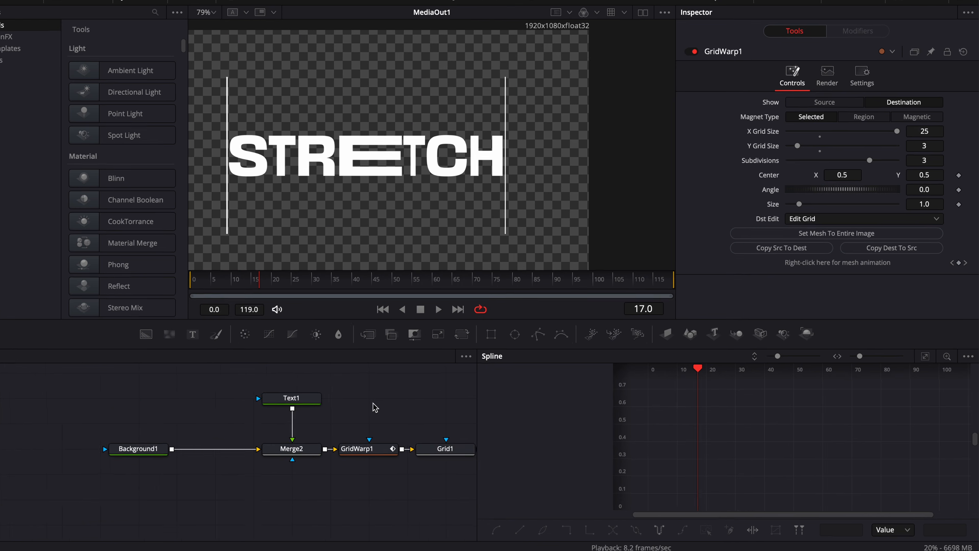
Delete the Grid1 node between GridWarp1 and the media output to remove the vertical guide lines.
scroll(62, 333, right, 5)
scroll(62, 332, left, 2)
click(317, 456)
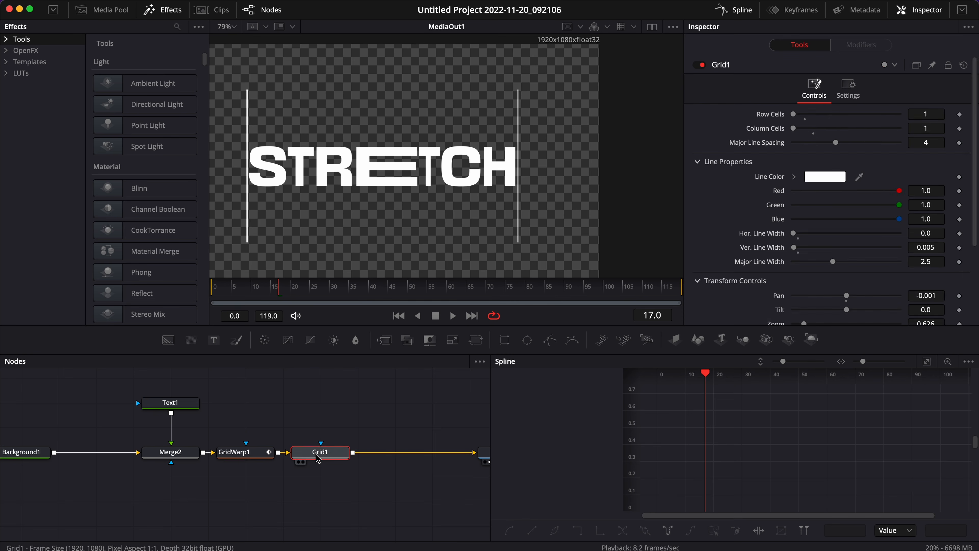
key(Delete)
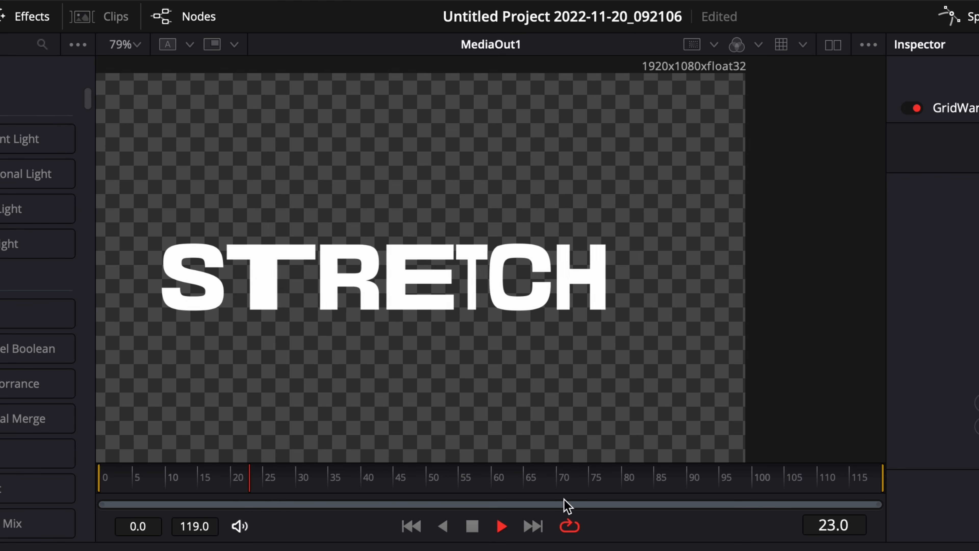